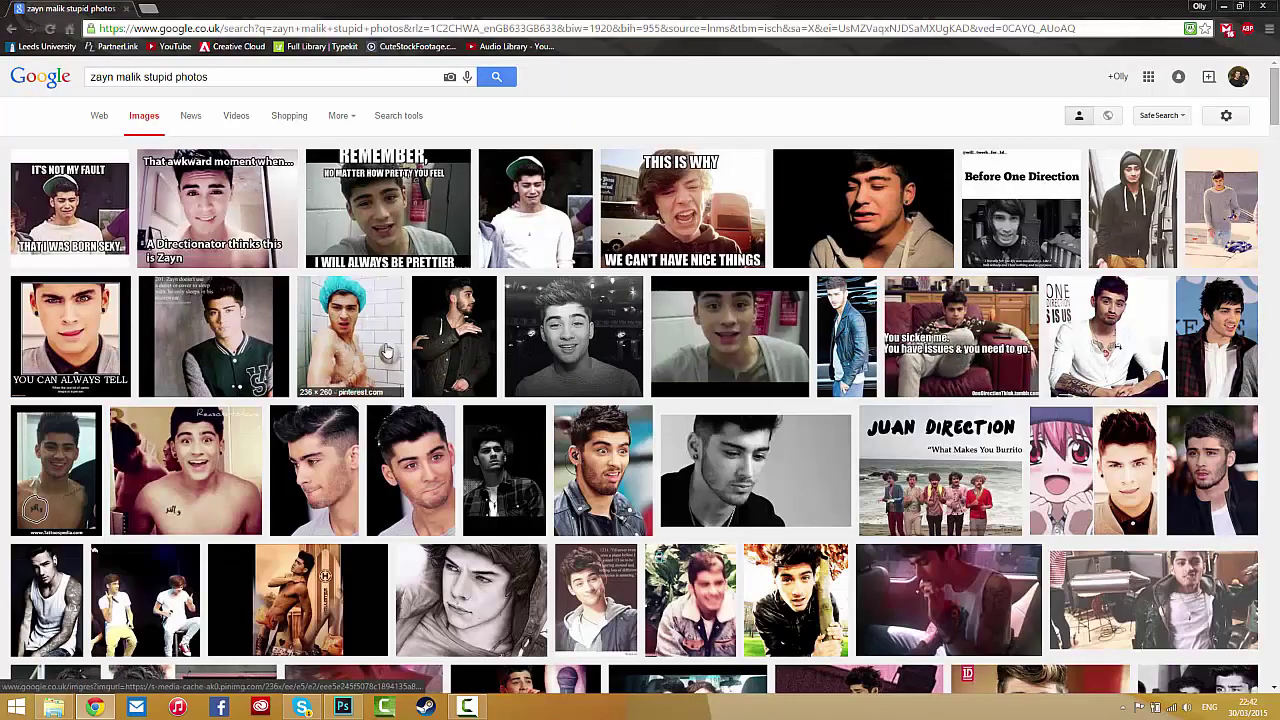
Open the wide-eyed leather-jacket photo full-size and copy its web address
left_click(626, 494)
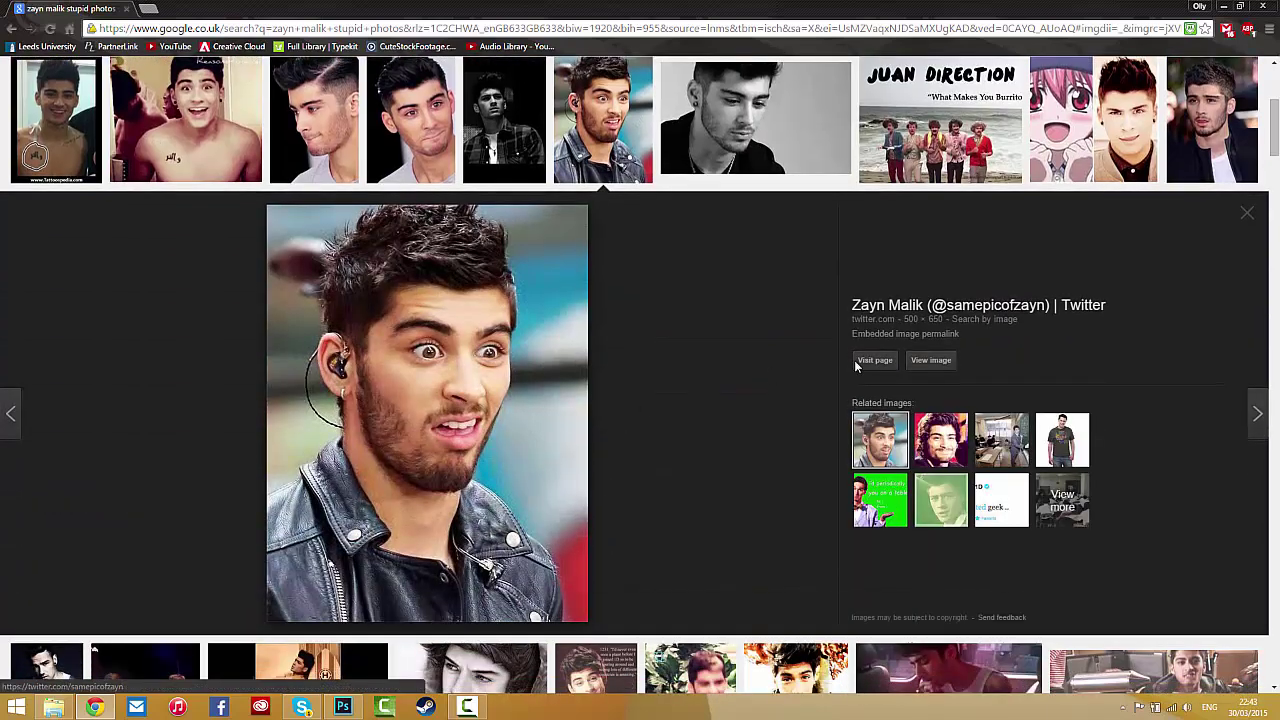
left_click(944, 364)
right_click(156, 221)
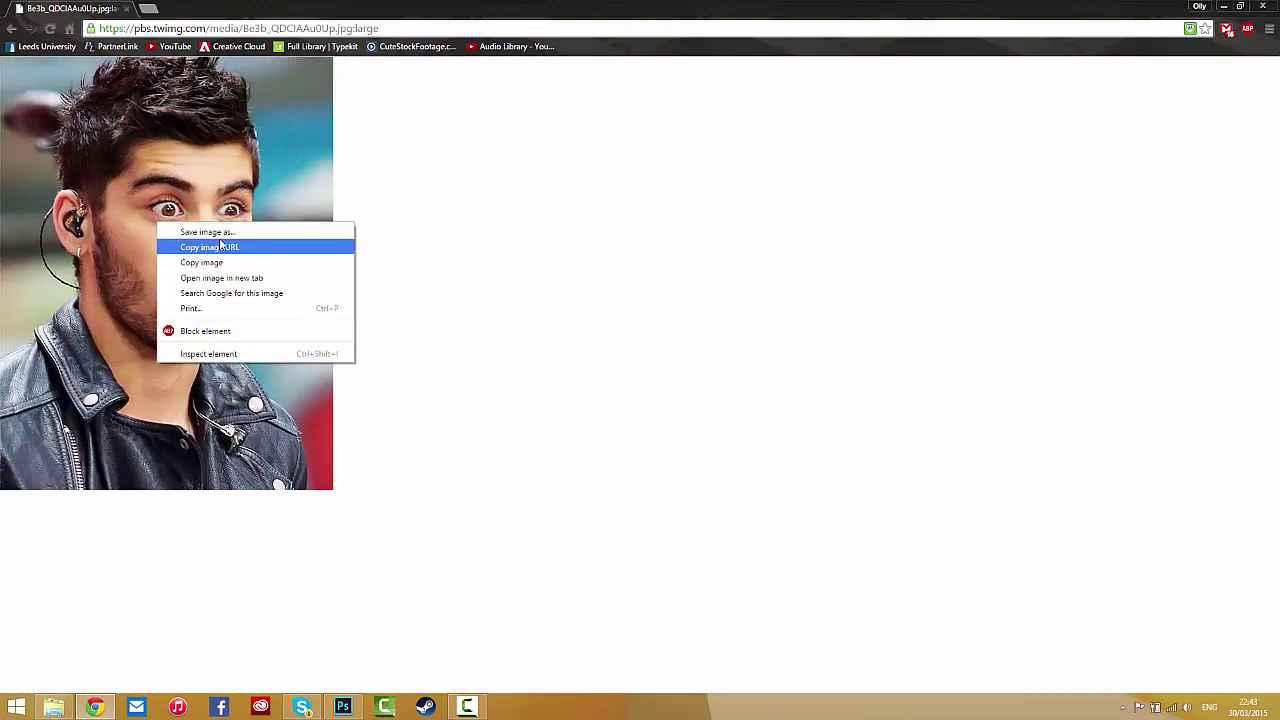
left_click(216, 246)
Copy the photo itself and bring the Skype group call to the front
right_click(220, 238)
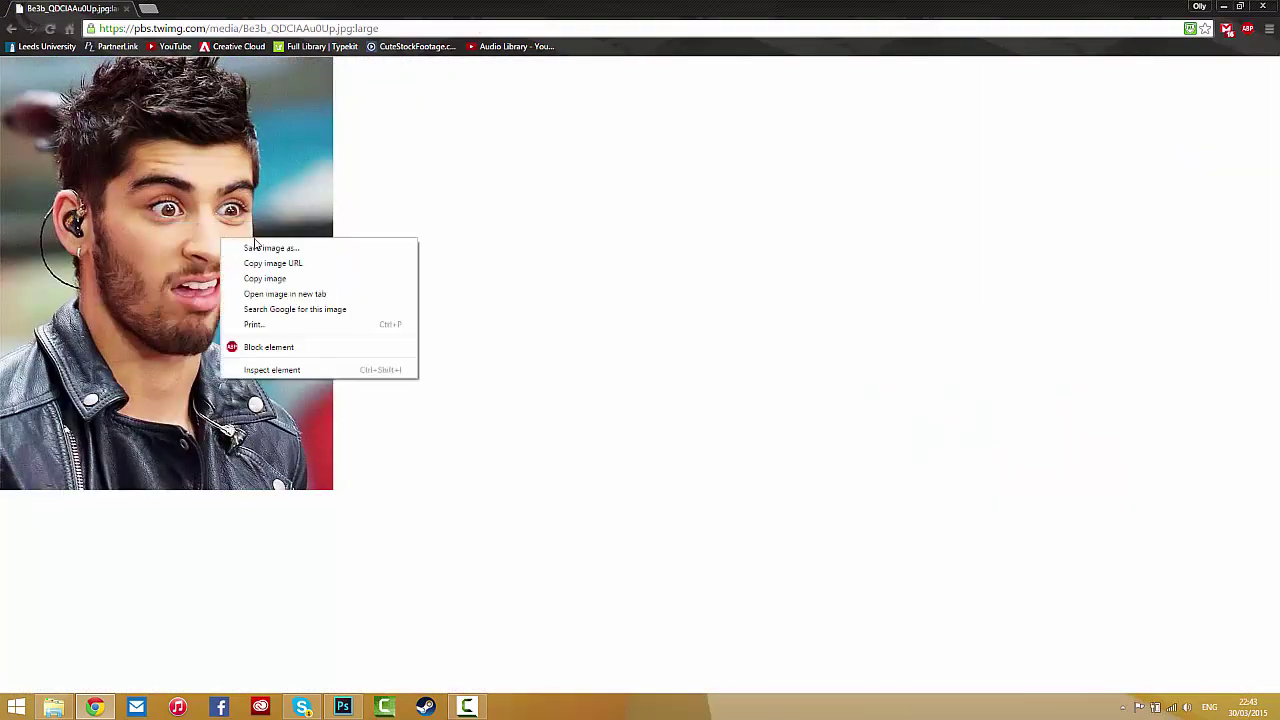
left_click(346, 278)
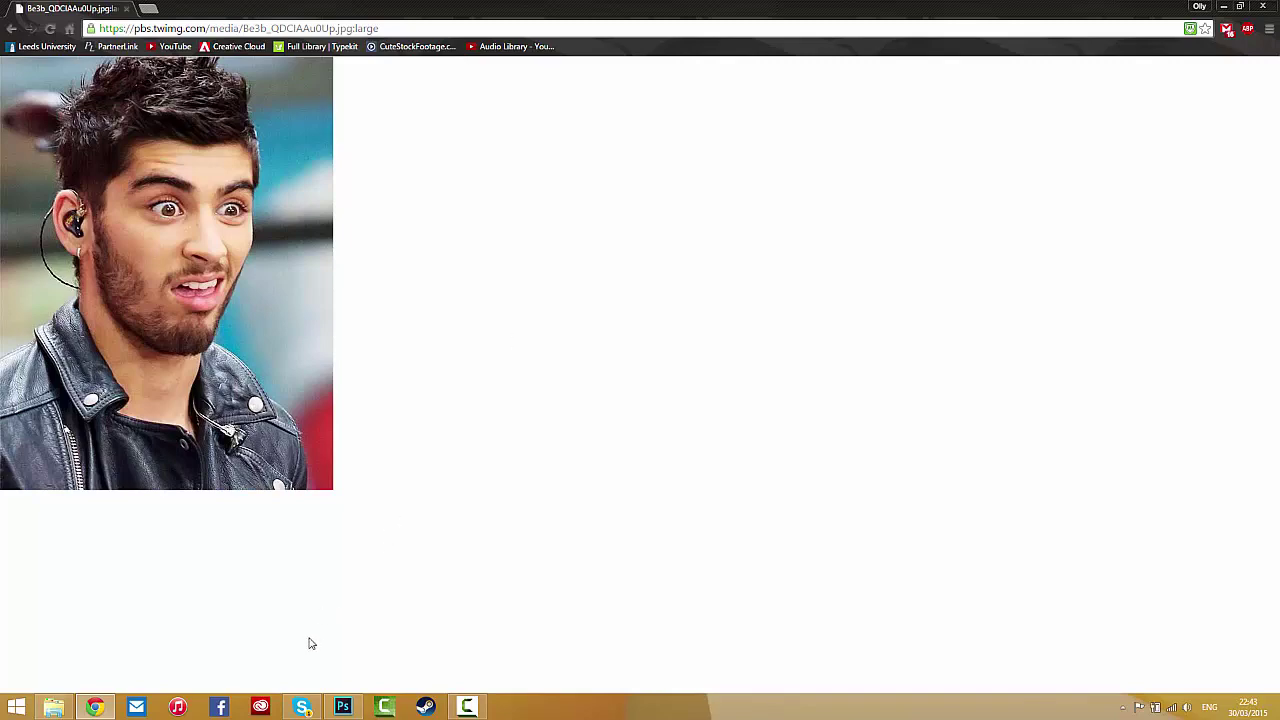
left_click(302, 706)
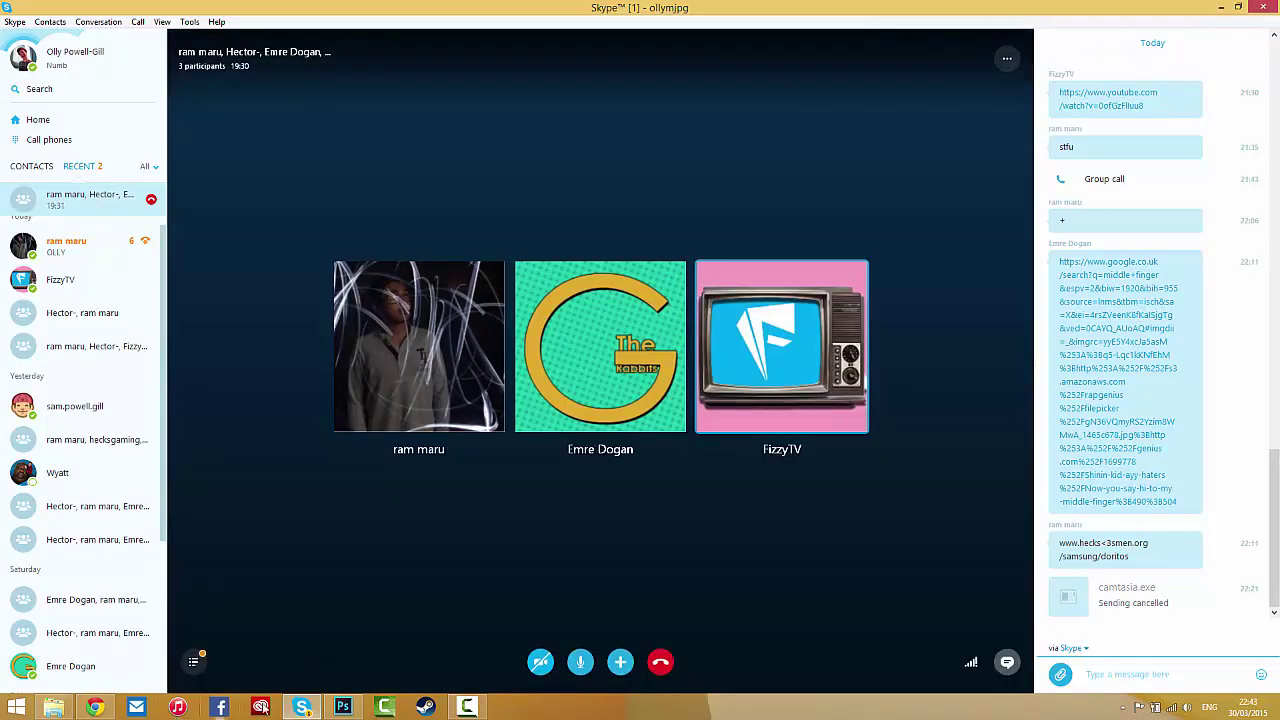
Paste the captured browser screenshot into the Photoshop document
left_click(343, 707)
left_click(61, 9)
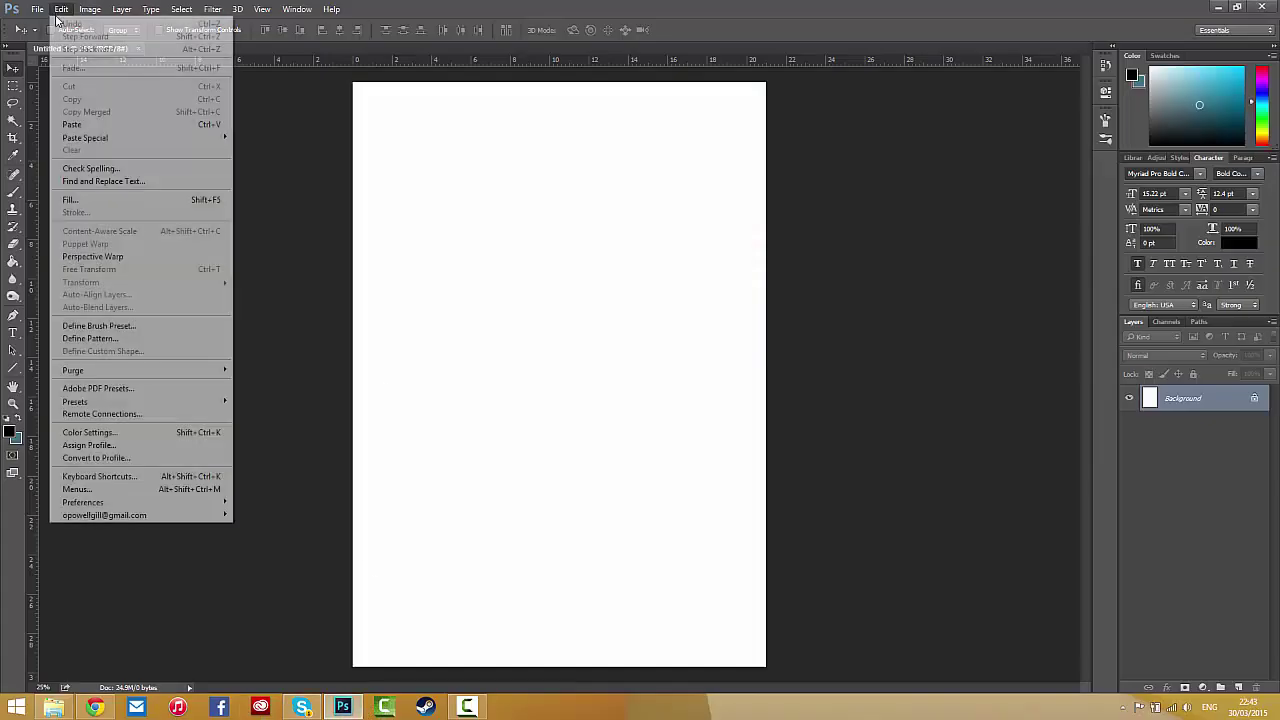
left_click(80, 126)
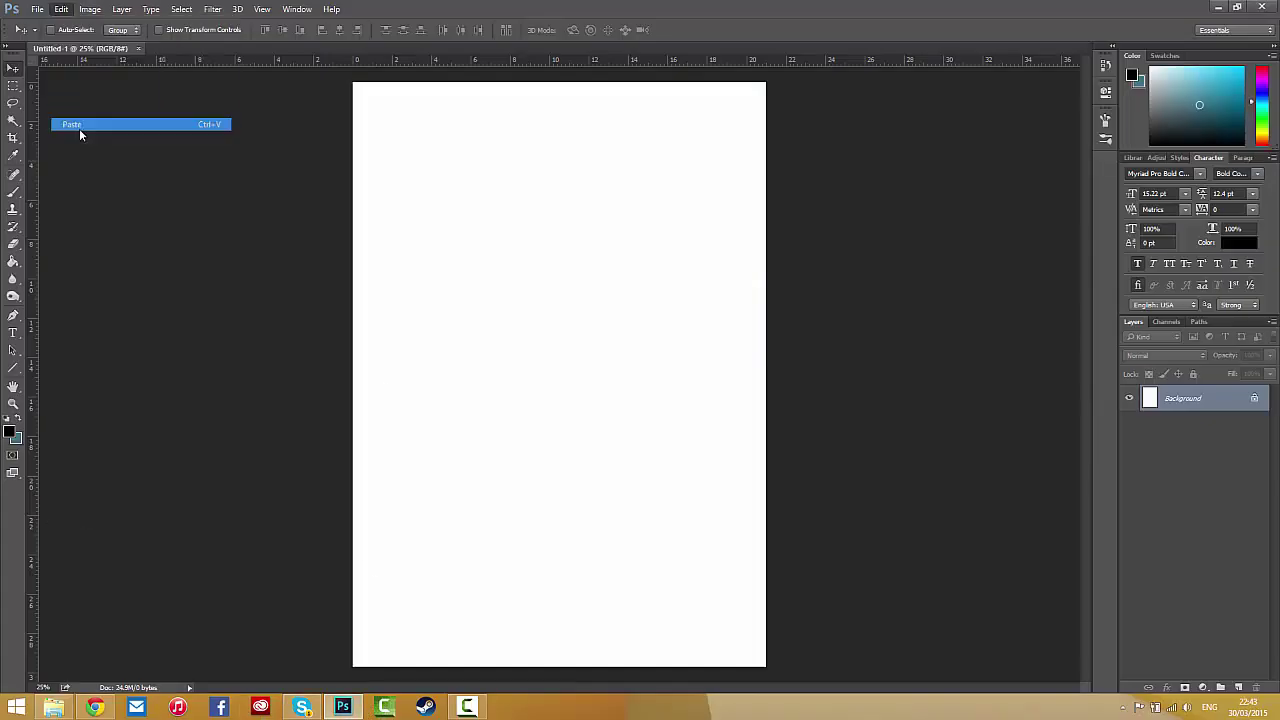
Delete everything in the screenshot except the rectangle-selected photo
left_click(12, 86)
left_click_drag(484, 406, 399, 297)
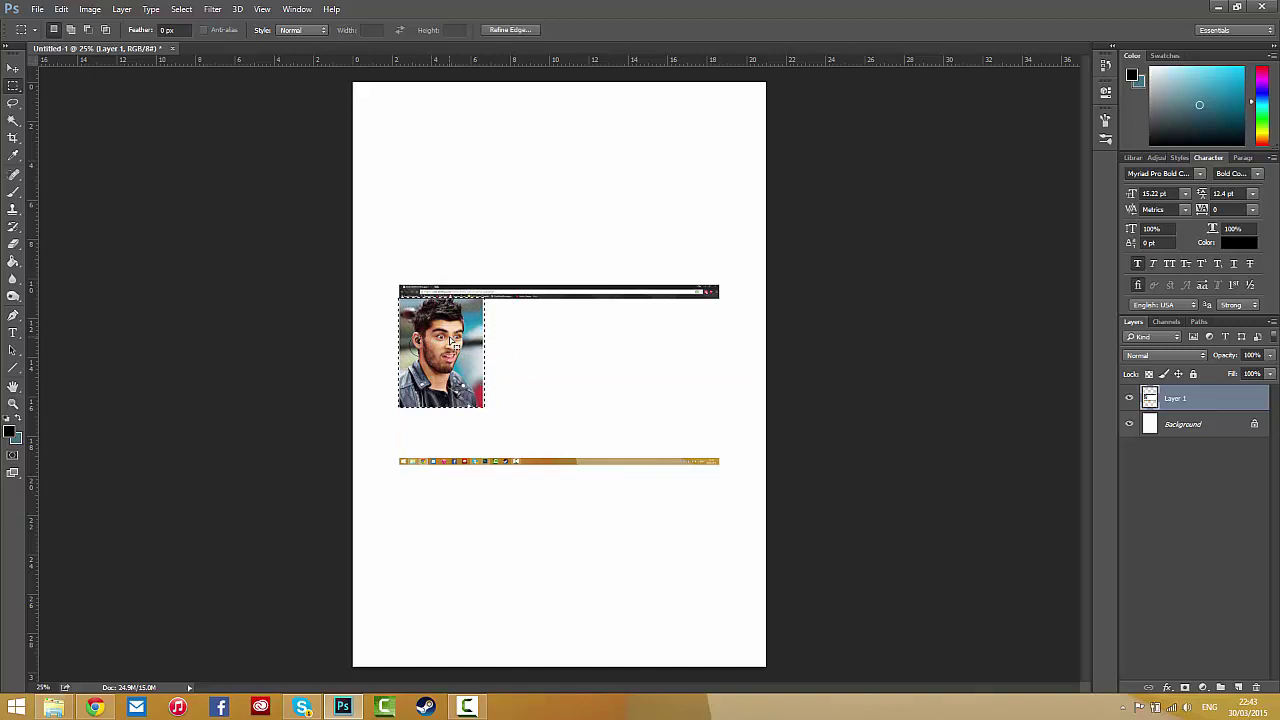
key("ctrl+shift+i")
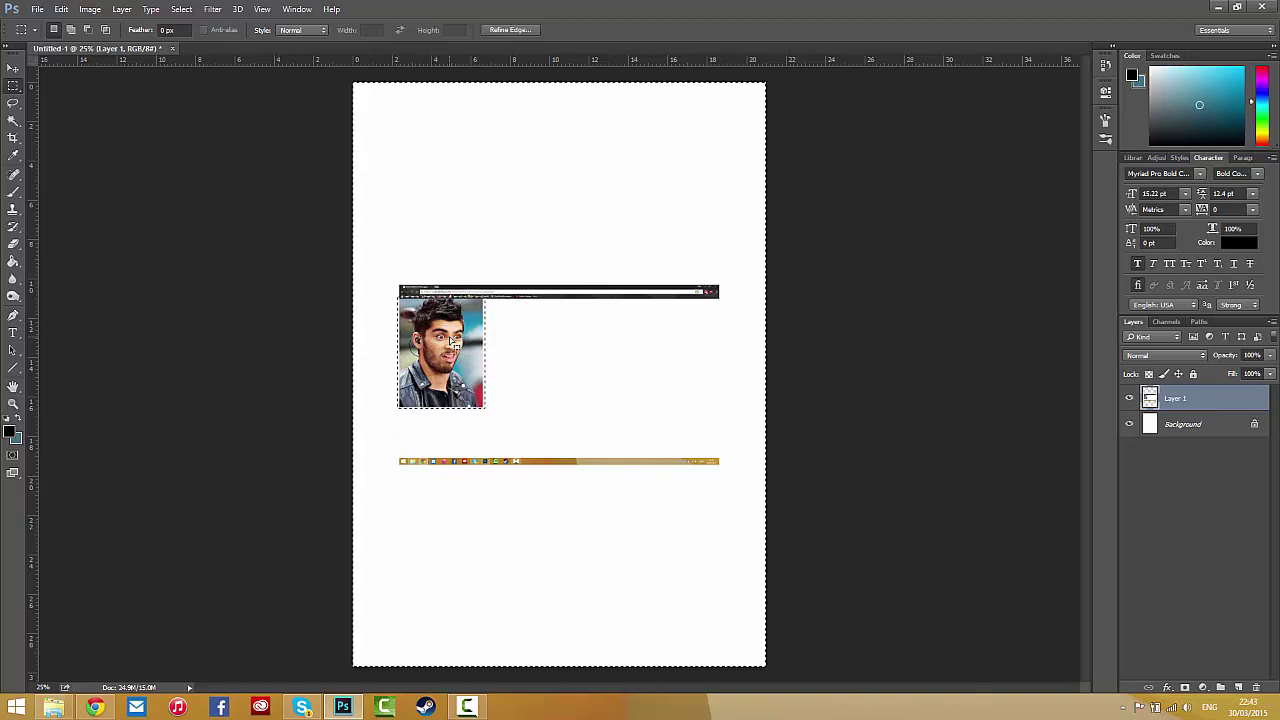
key("Delete")
key("ctrl+d")
Scale the photo up with Free Transform to fill the canvas
key("ctrl+t")
mouse_move(484, 406)
left_mouse_down()
mouse_move(772, 567)
mouse_move(876, 646)
left_mouse_up()
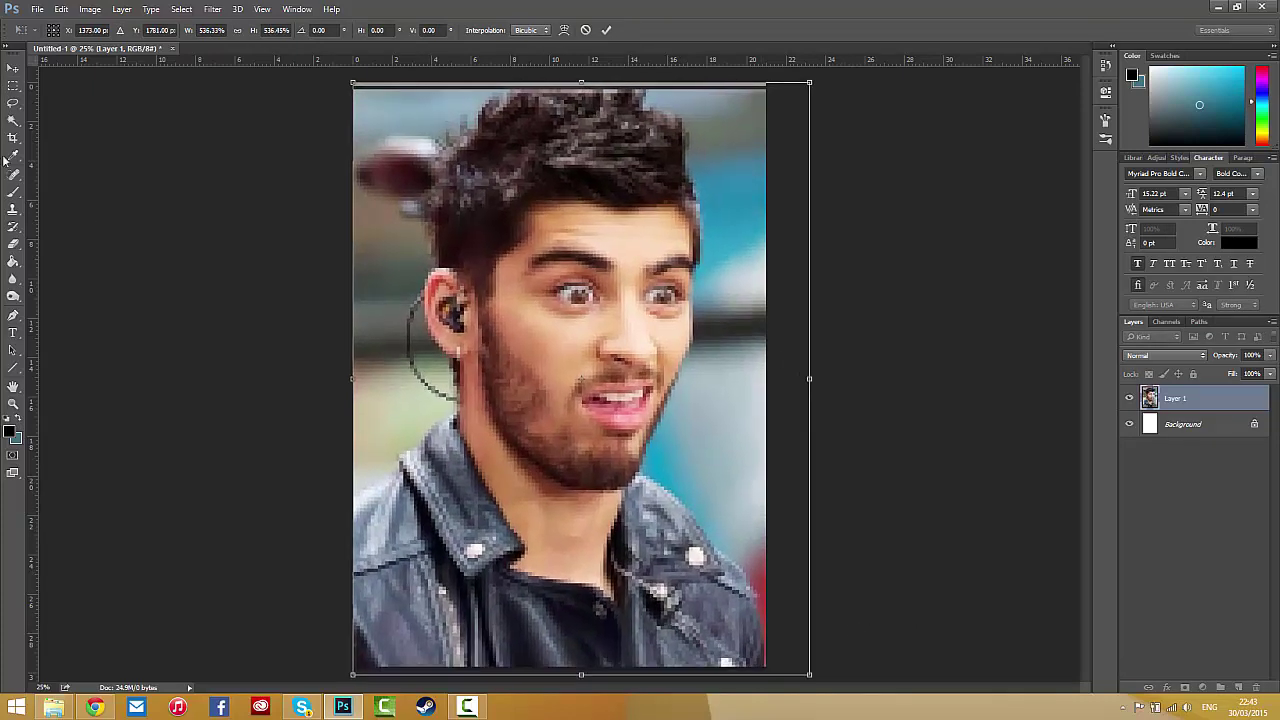
left_click(13, 67)
In Liquify, bloat the right eye, arch the left eyebrow, lift the right eyebrow, and apply
left_click(569, 266)
key("ctrl+shift+x")
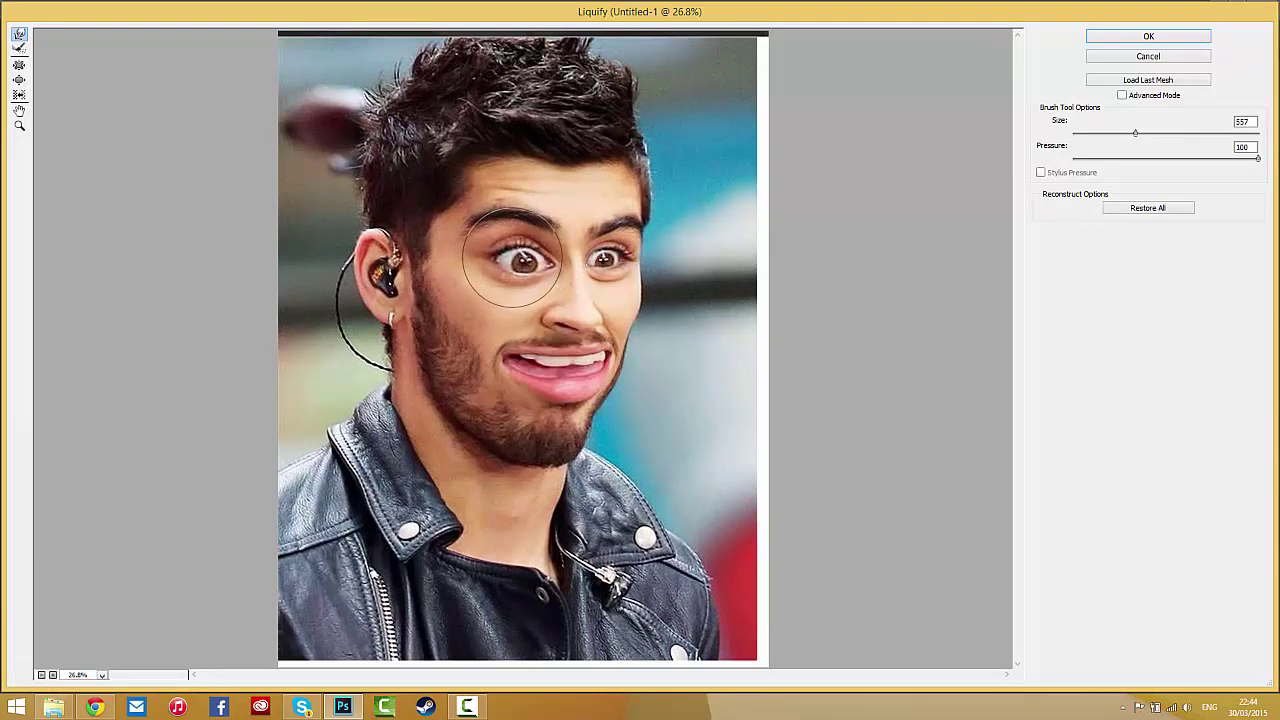
left_click_drag(605, 258, 615, 281)
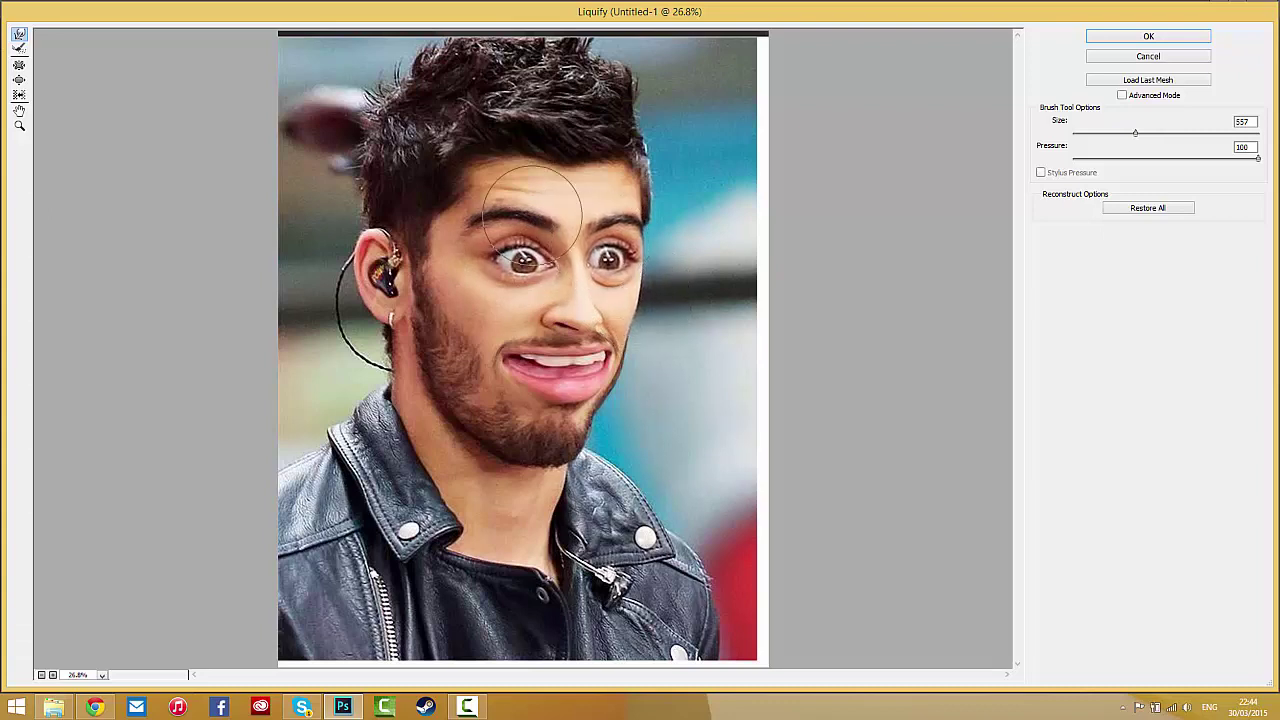
left_click_drag(503, 215, 500, 185)
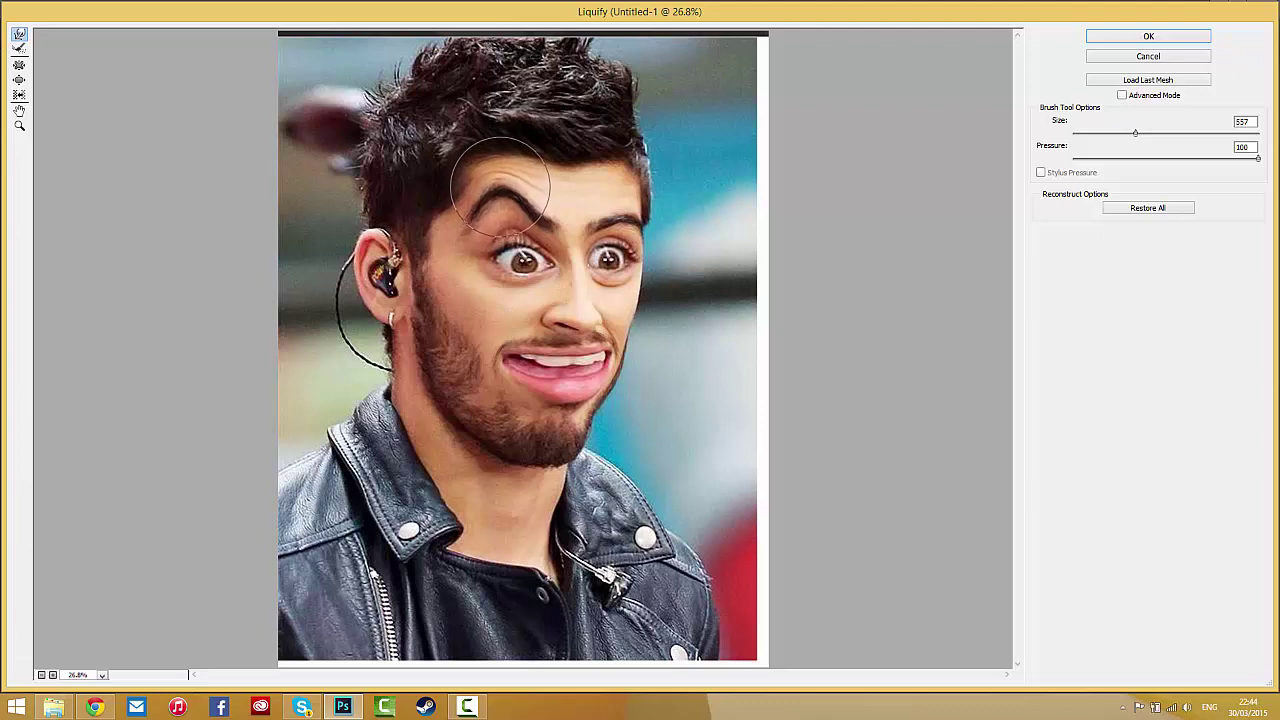
left_click_drag(622, 205, 622, 200)
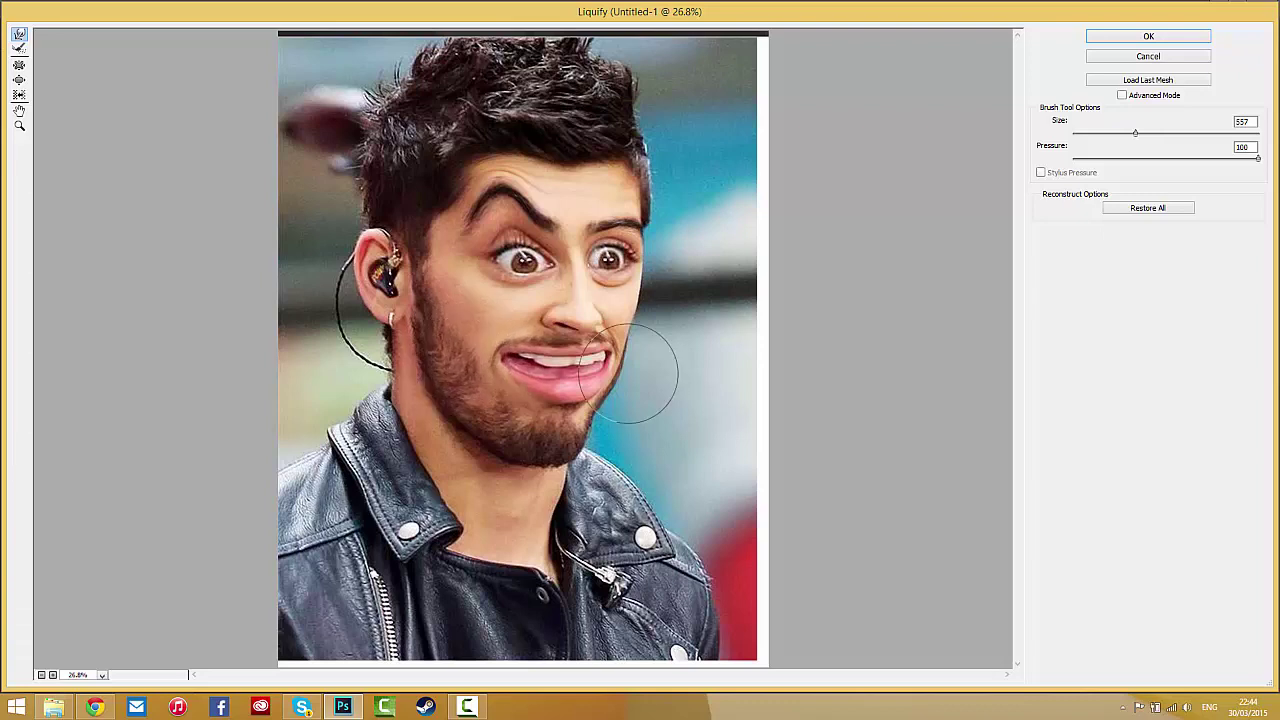
left_click(1188, 36)
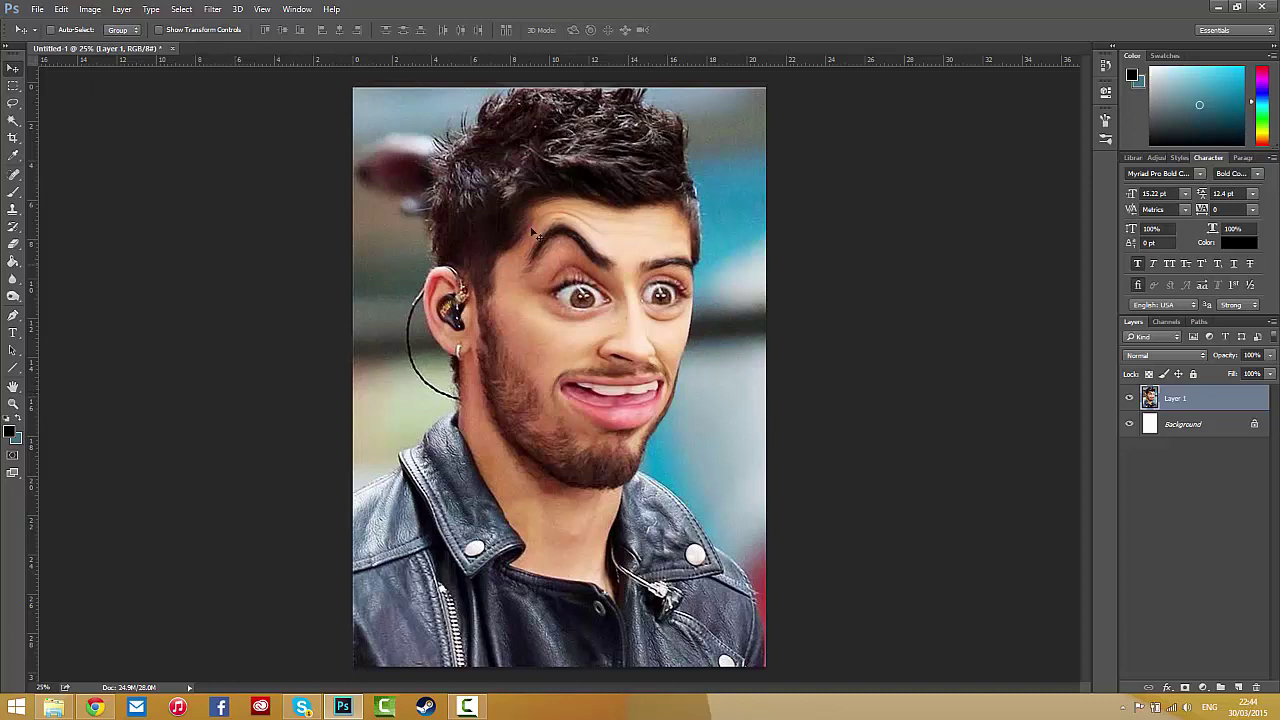
Duplicate the warped photo layer
right_click(1186, 400)
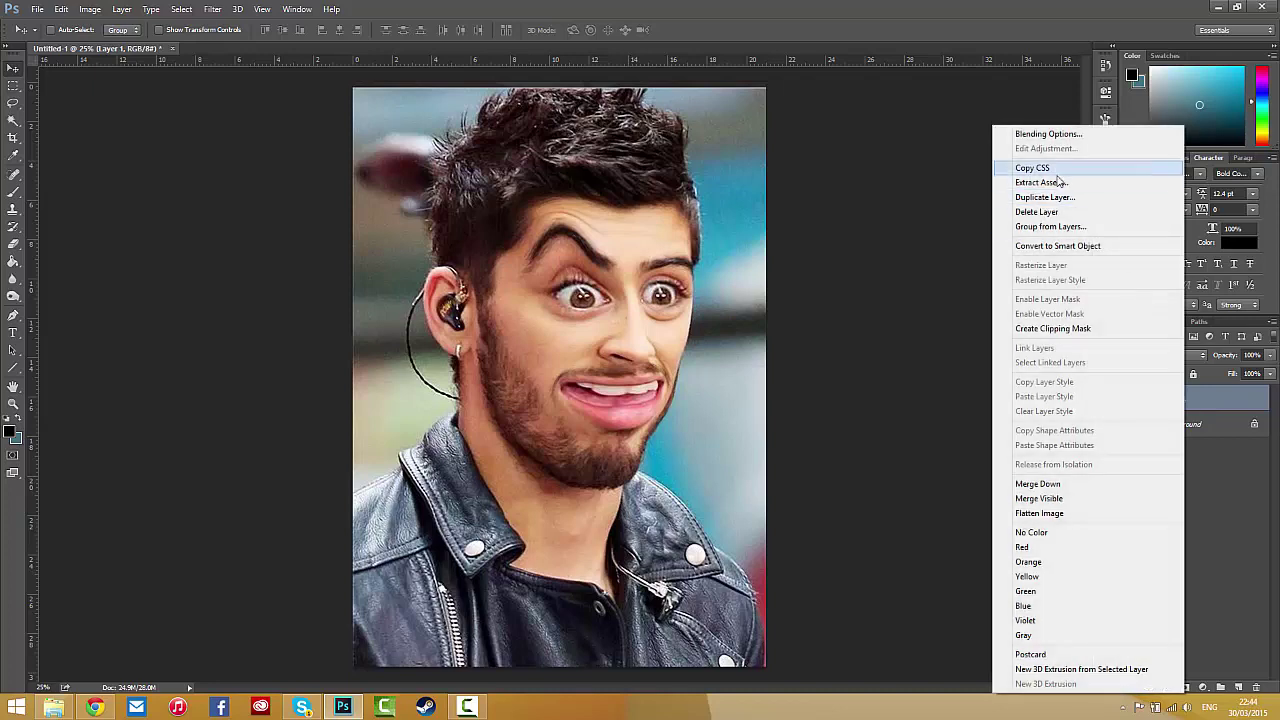
left_click(1100, 200)
key("Return")
Select the hair with an oval marquee and tint it green with Hue/Saturation
key("m")
left_click_drag(385, 83, 801, 310)
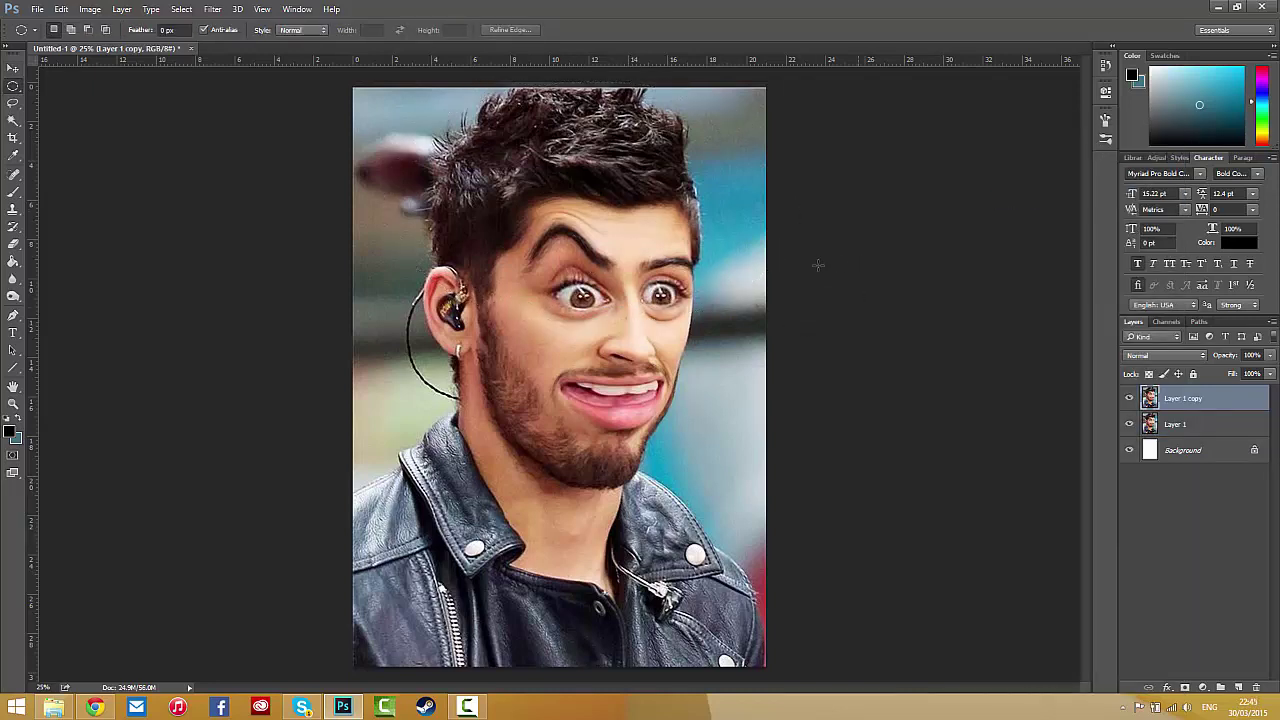
mouse_move(762, 250)
left_mouse_down()
mouse_move(372, 103)
mouse_move(356, 66)
left_mouse_up()
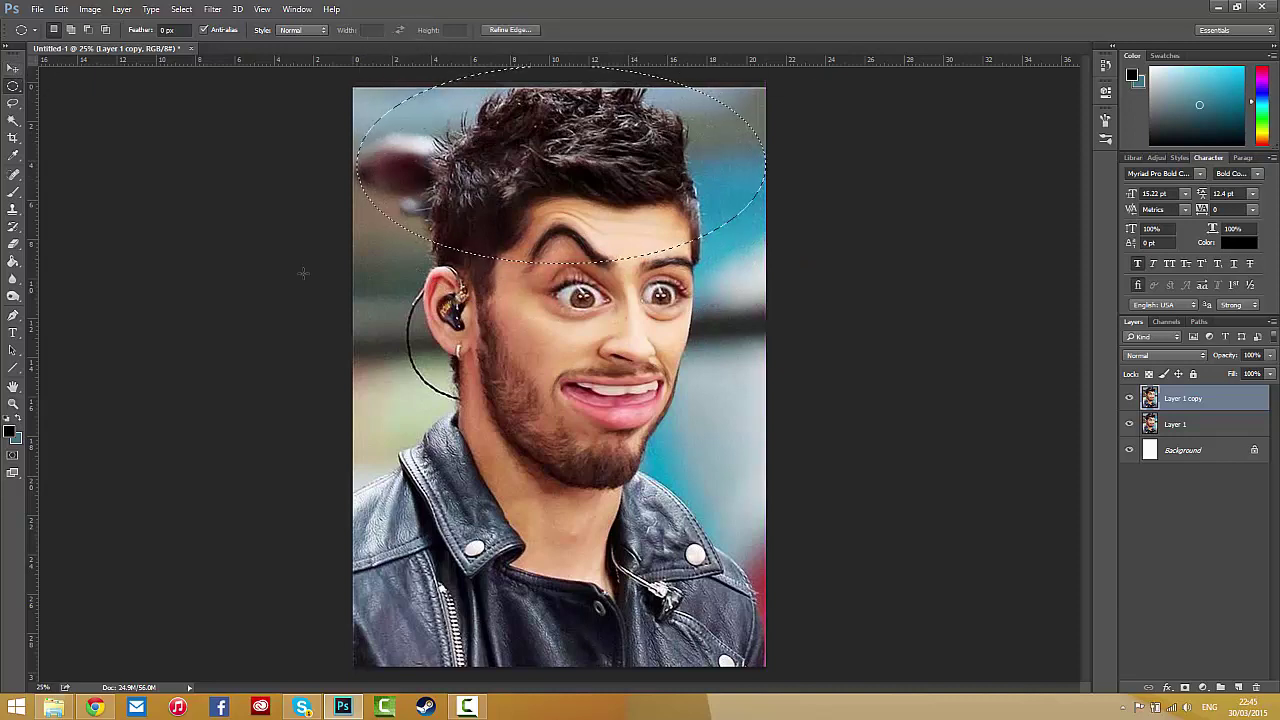
key("shift+Down")
key("shift+Down")
key("shift+Down")
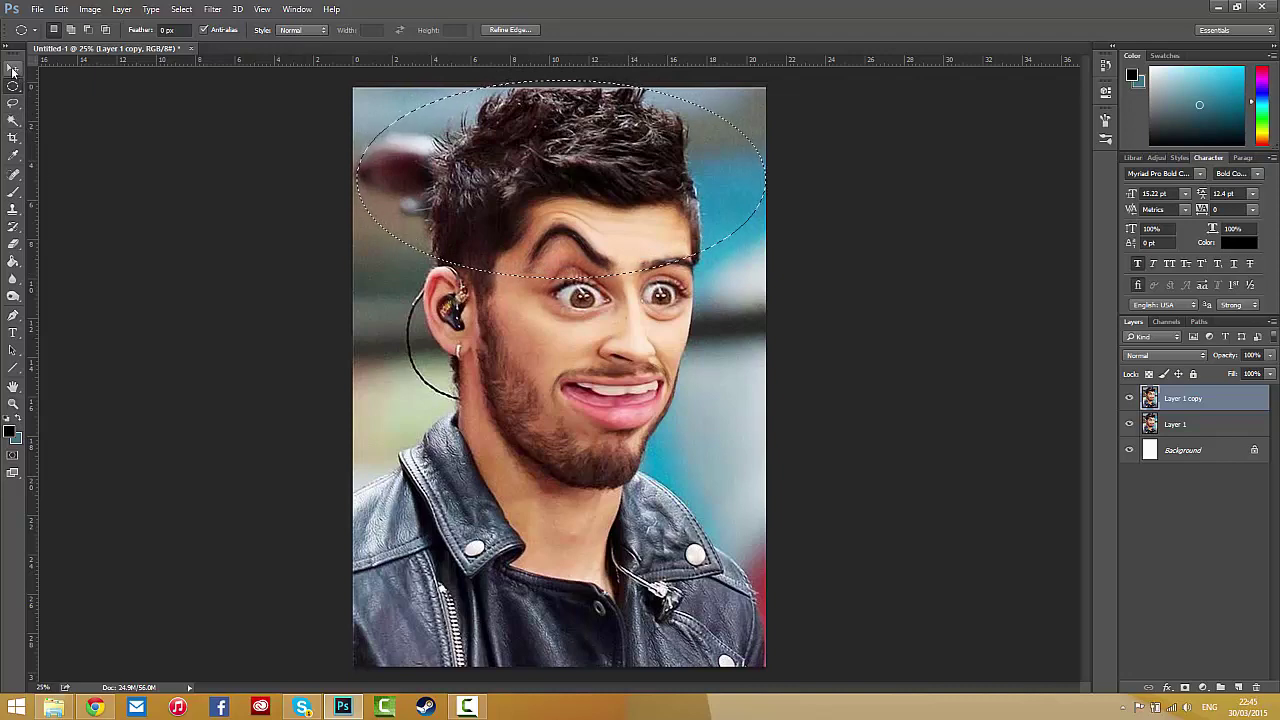
key("ctrl+u")
left_click_drag(674, 228, 709, 228)
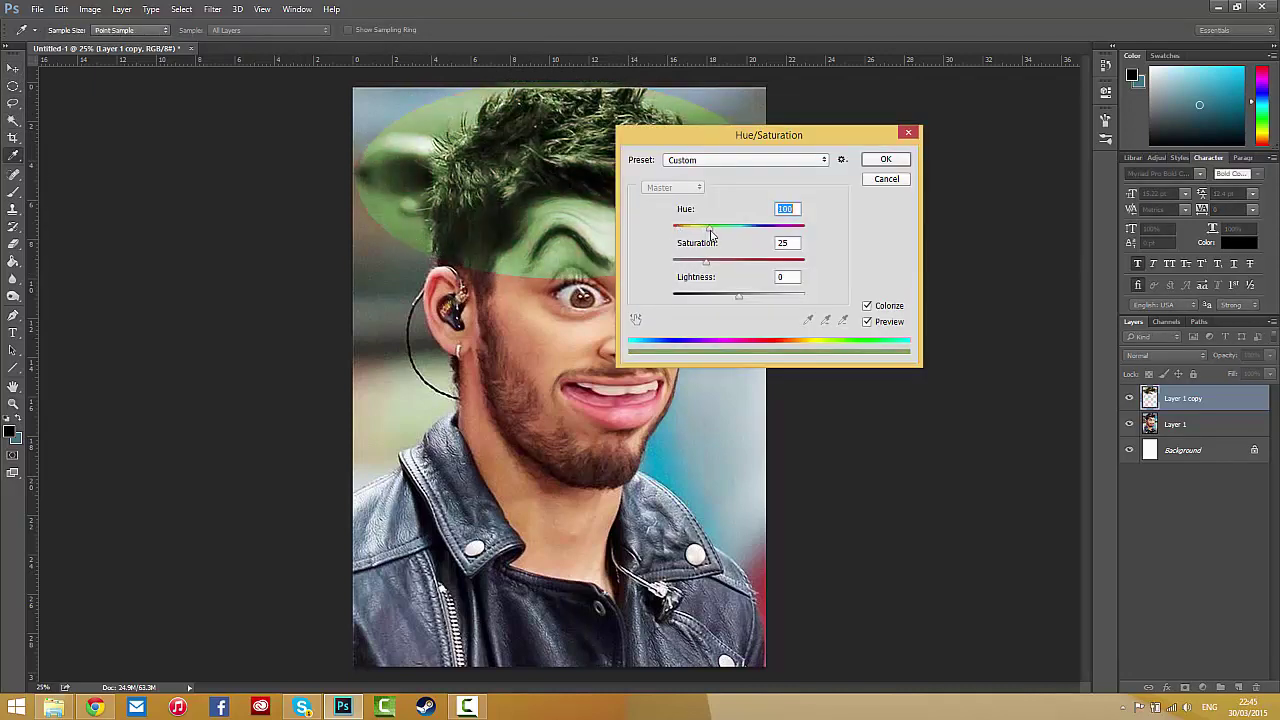
left_click(885, 159)
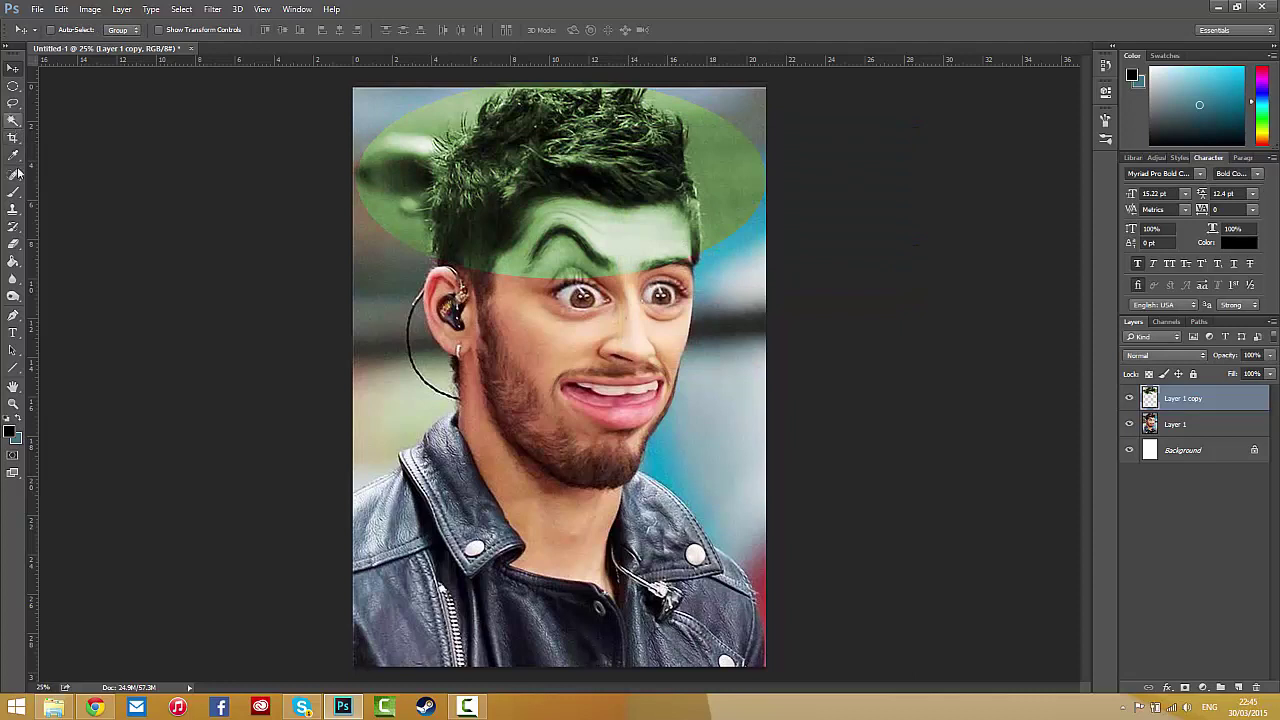
Erase the green tint from the forehead, right side and top-left background with a large eraser
left_click(13, 243)
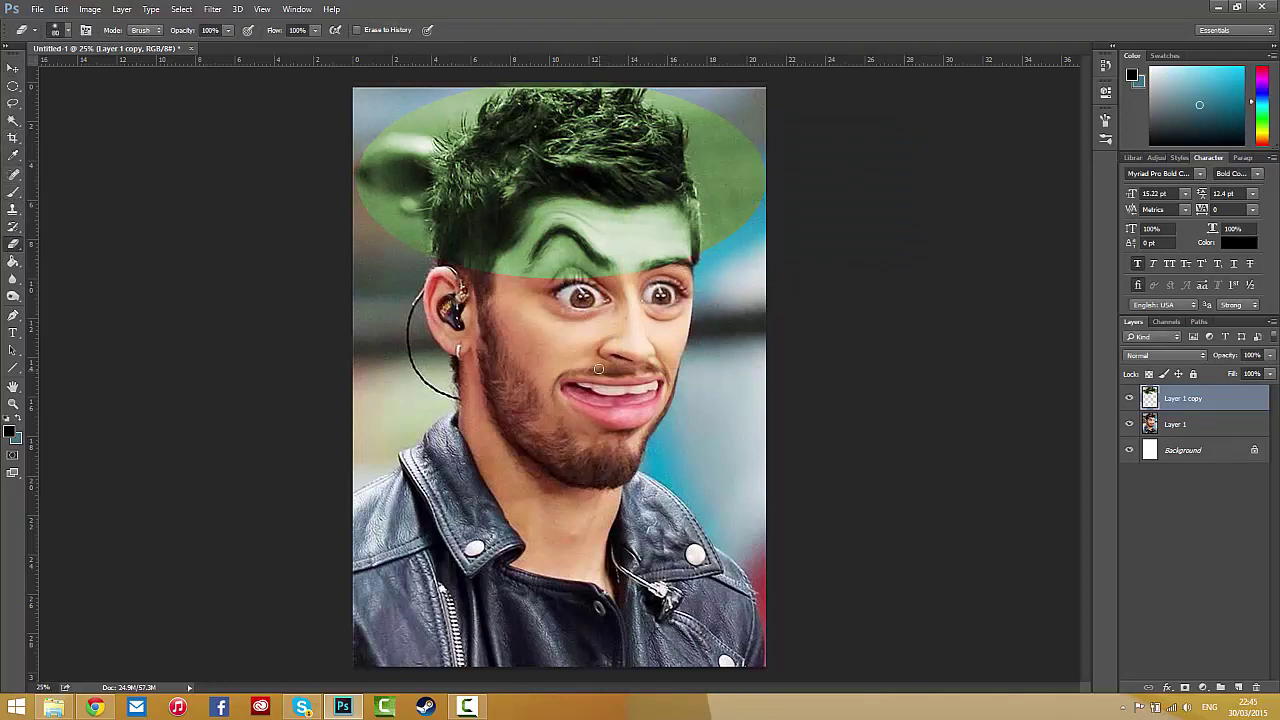
key("bracketright")
key("bracketright")
key("bracketright")
left_click(588, 290)
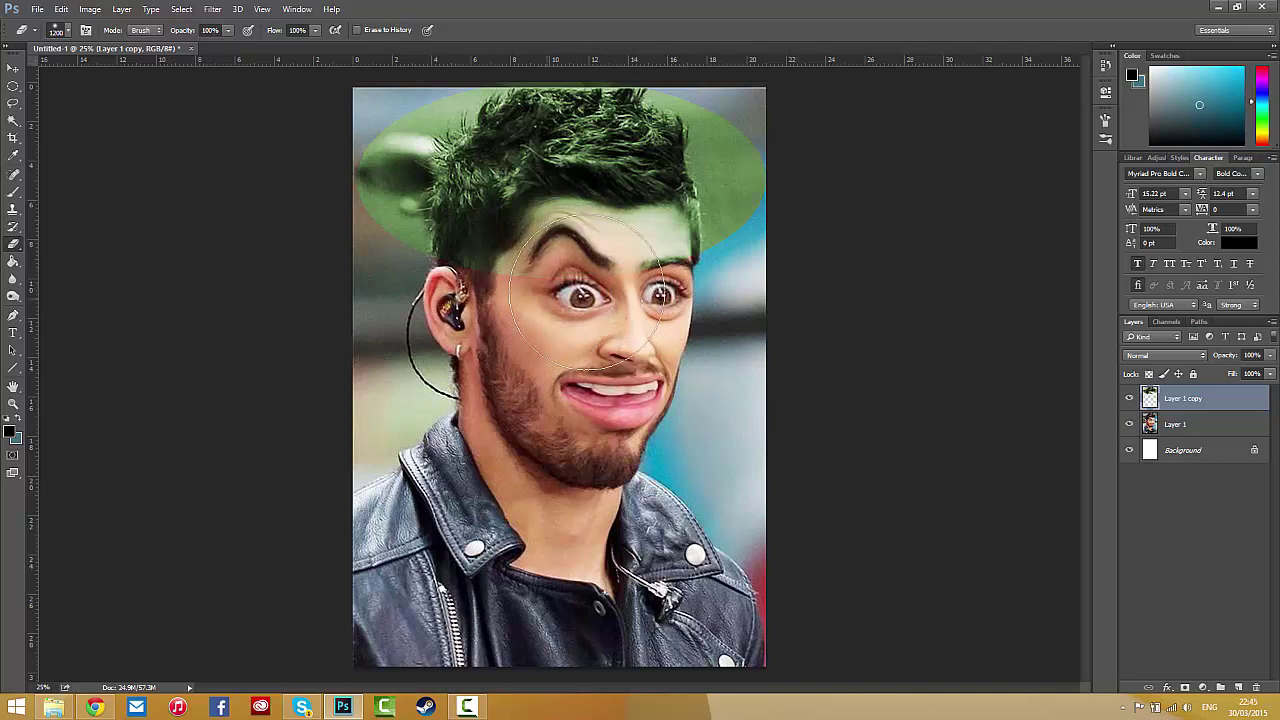
mouse_move(588, 290)
left_mouse_down()
mouse_move(751, 286)
mouse_move(808, 183)
mouse_move(766, 129)
left_mouse_up()
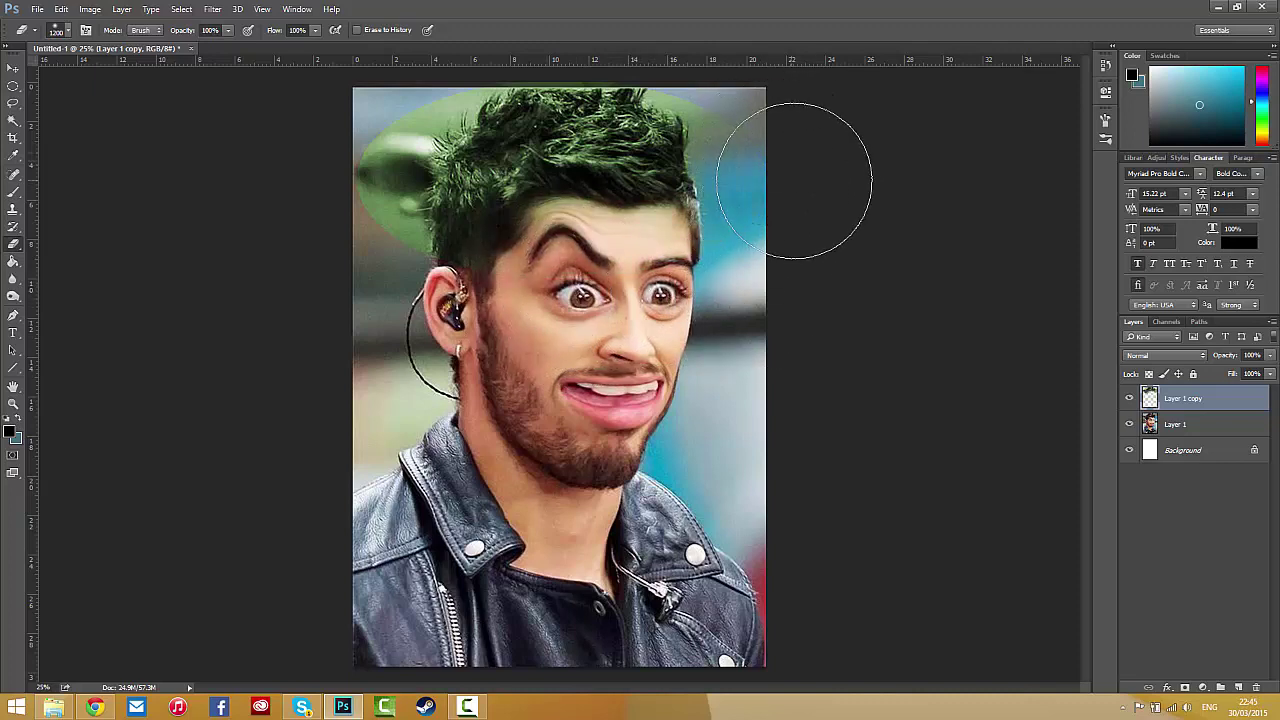
left_click_drag(400, 200, 357, 157)
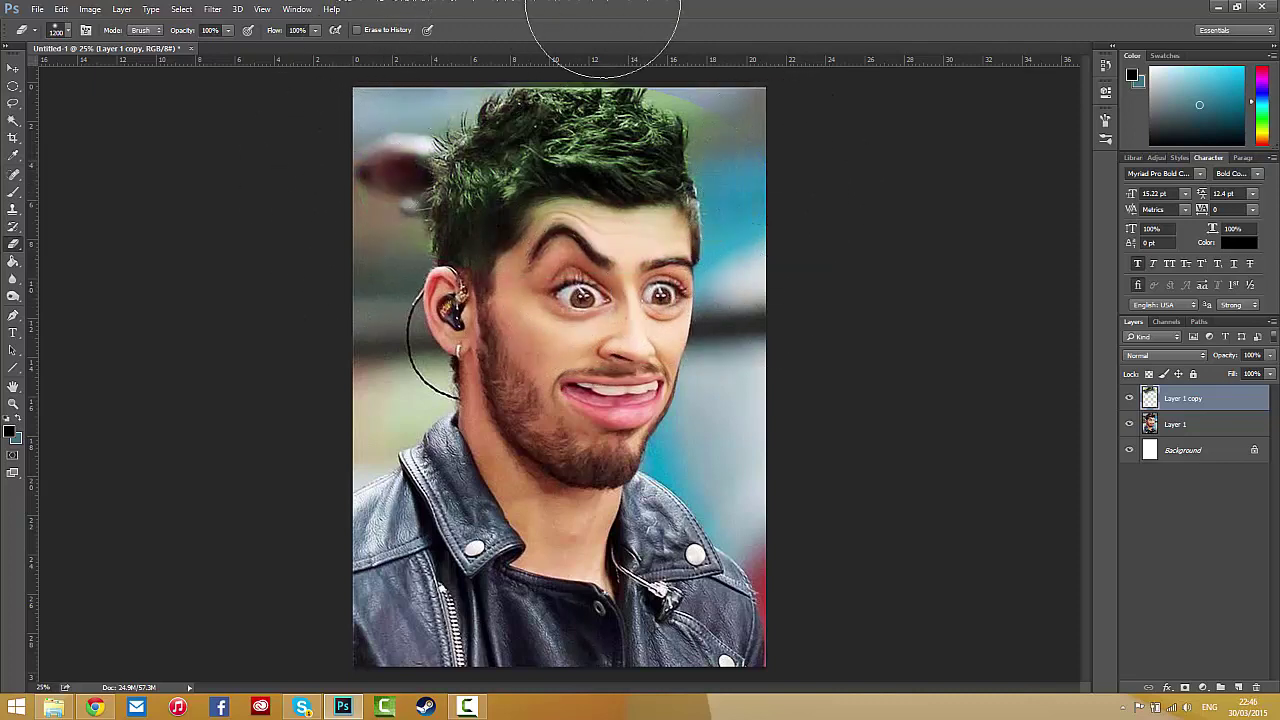
left_click(302, 707)
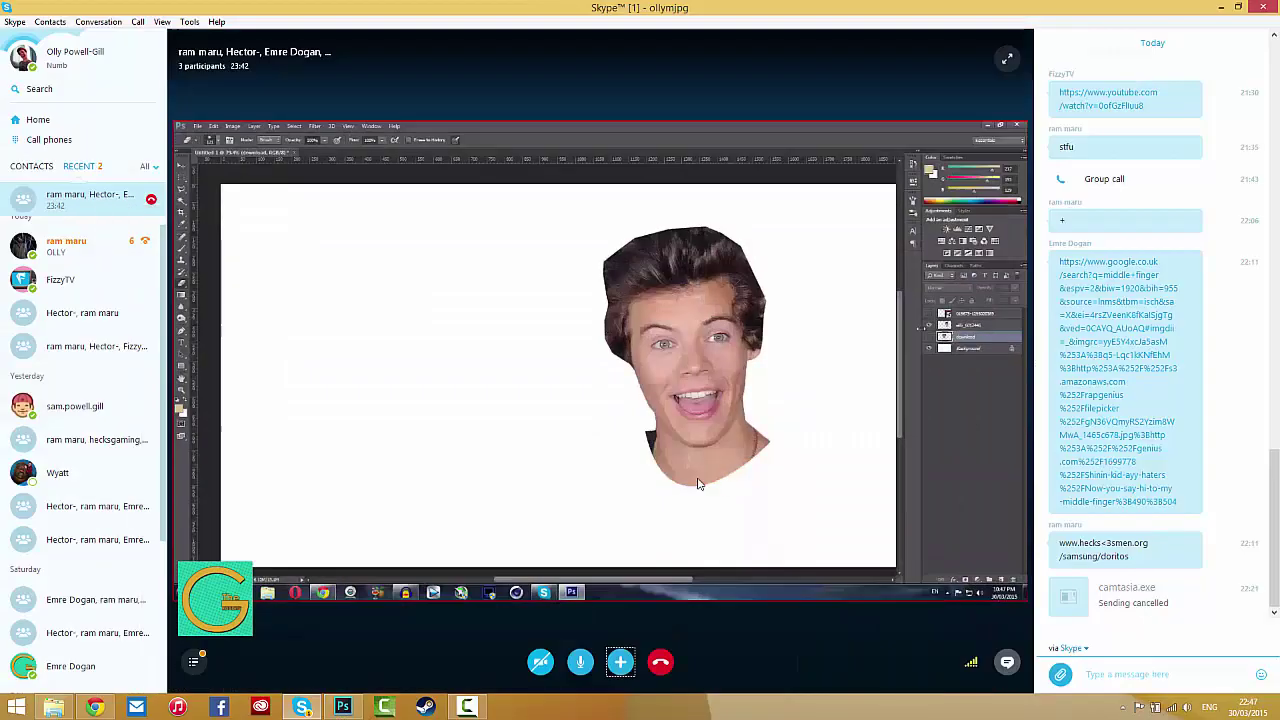
Bring up the Skype call options, then open Photoshop's File menu
left_click(302, 707)
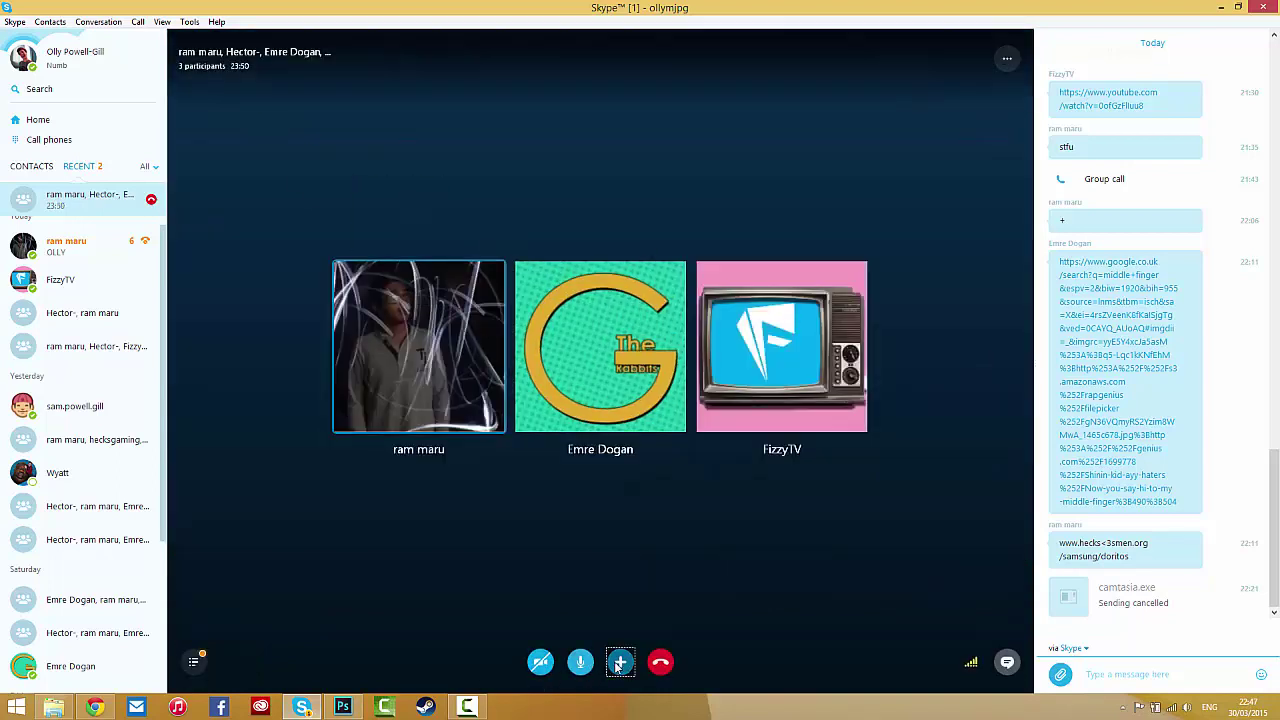
left_click(620, 663)
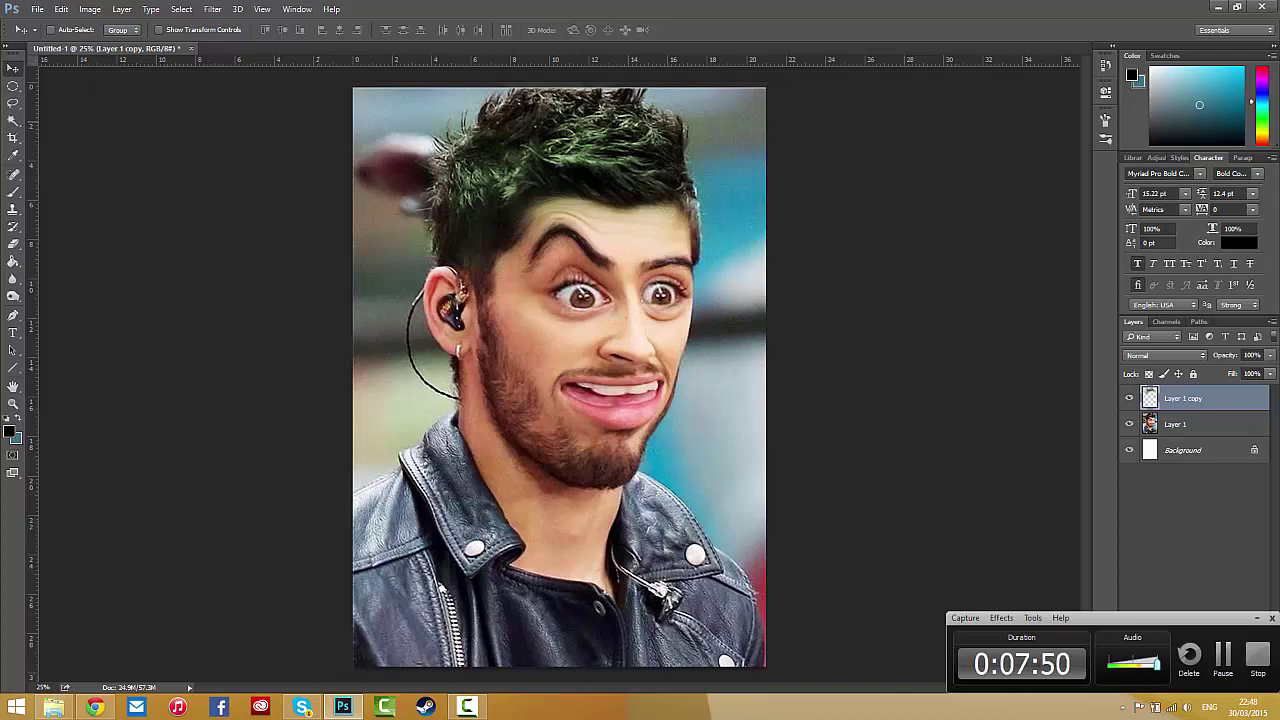
left_click(38, 10)
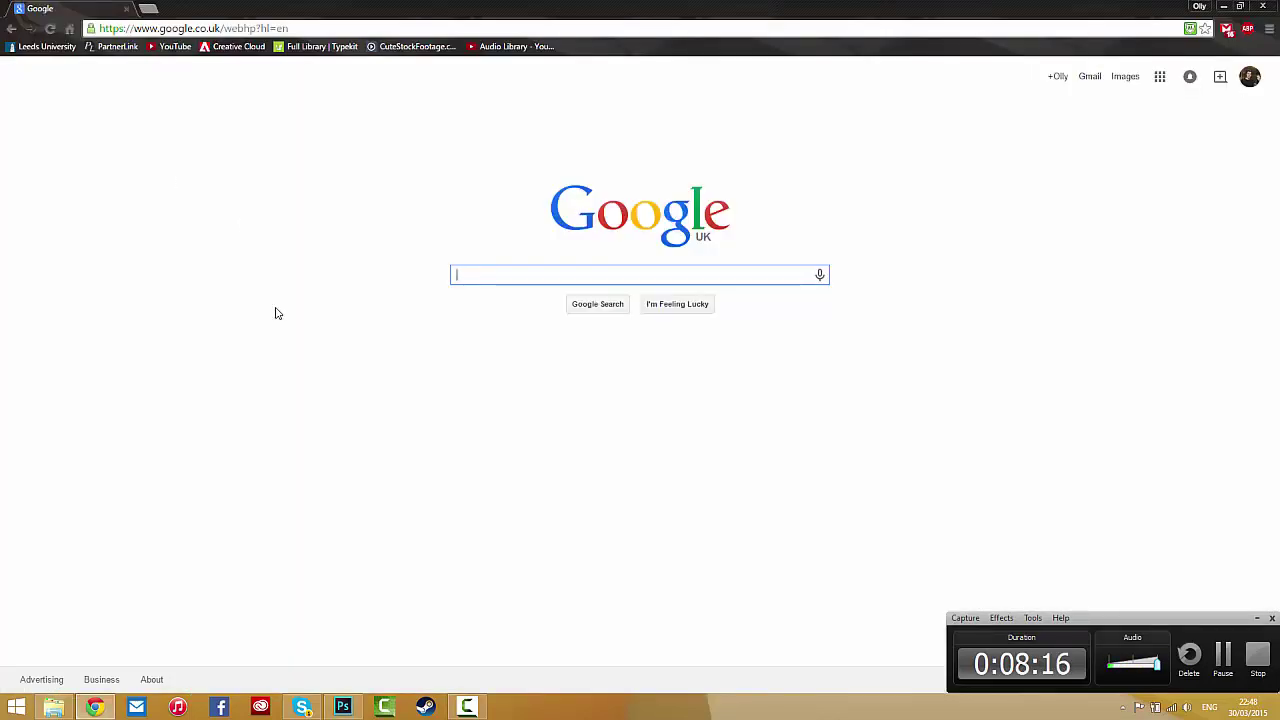
left_click(343, 707)
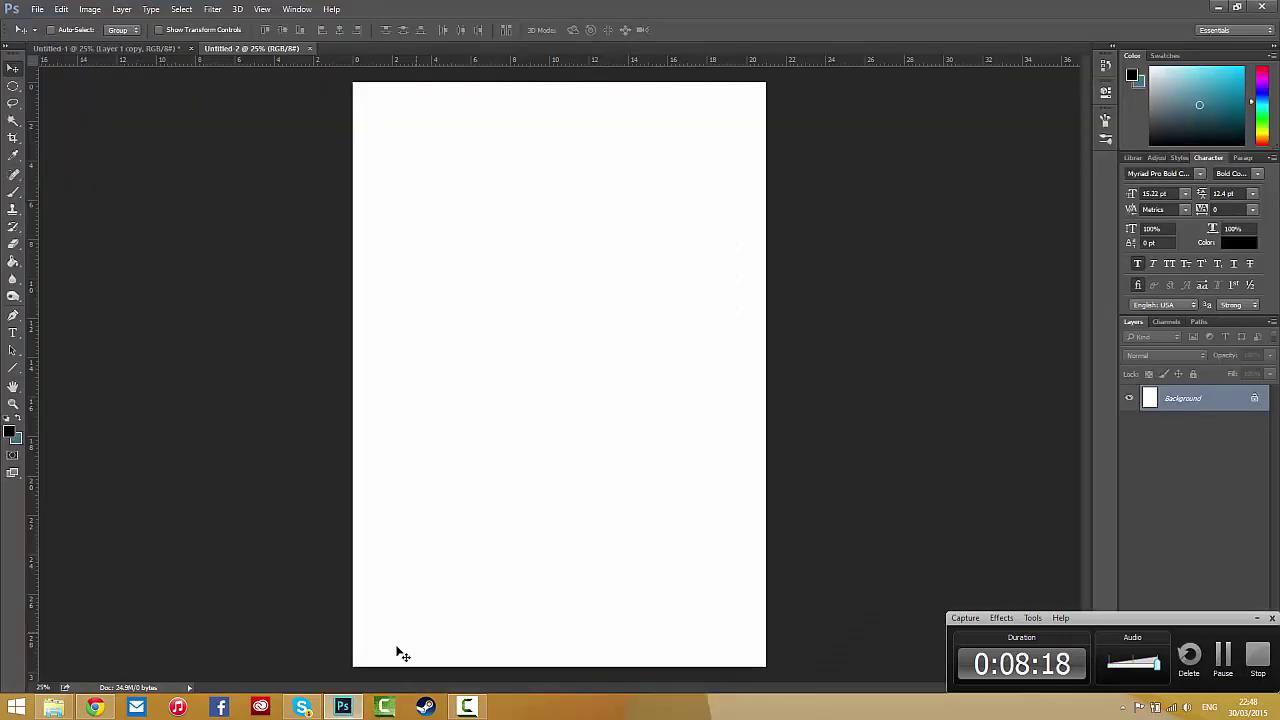
left_click(301, 707)
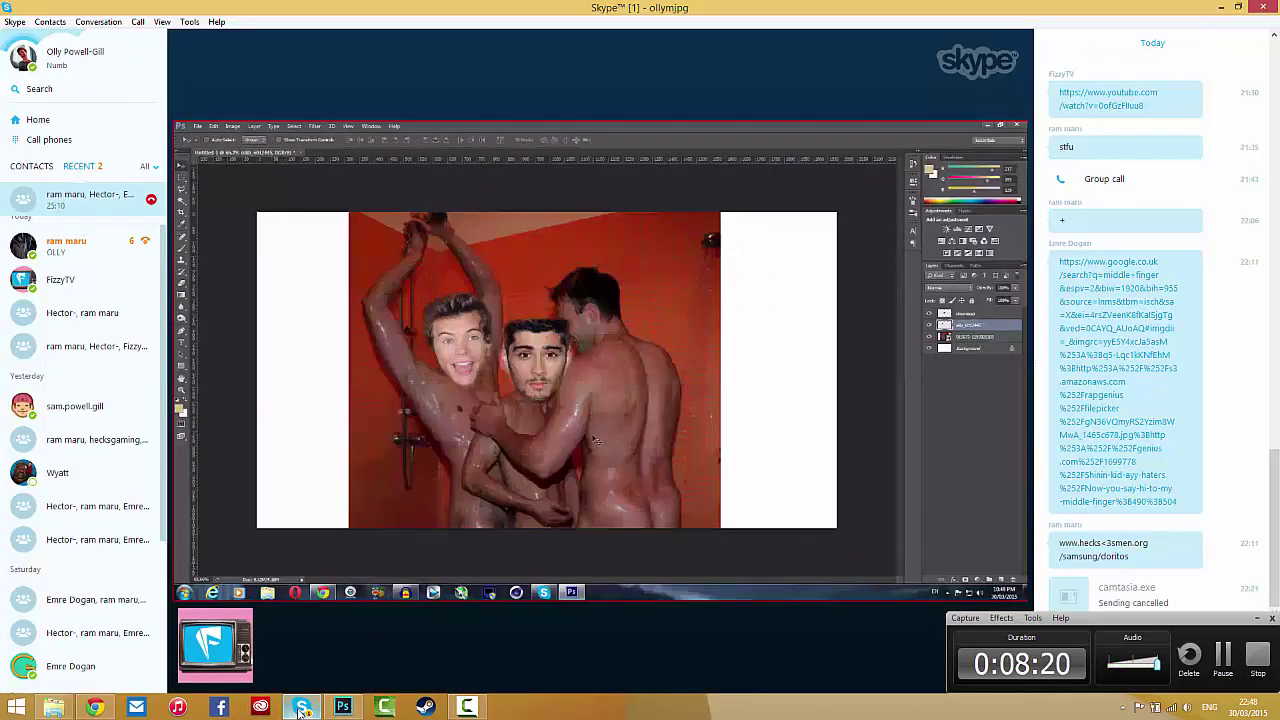
mouse_move(600, 400)
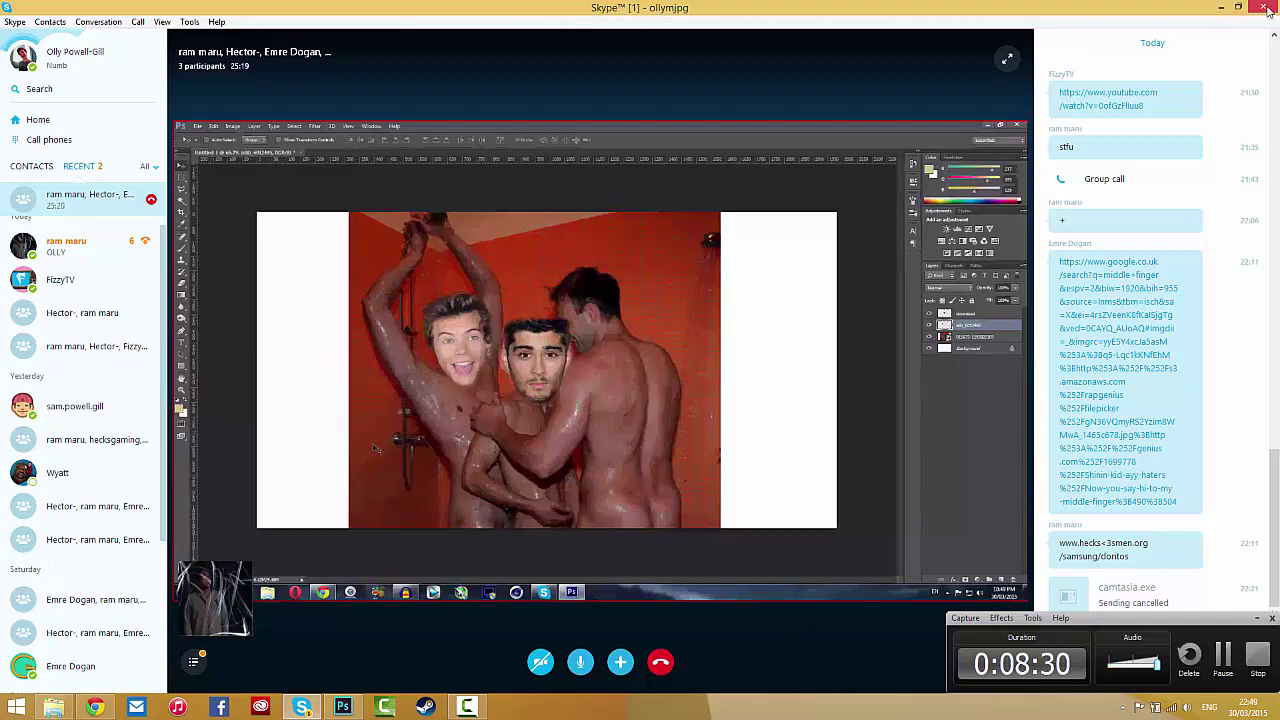
left_click(1221, 8)
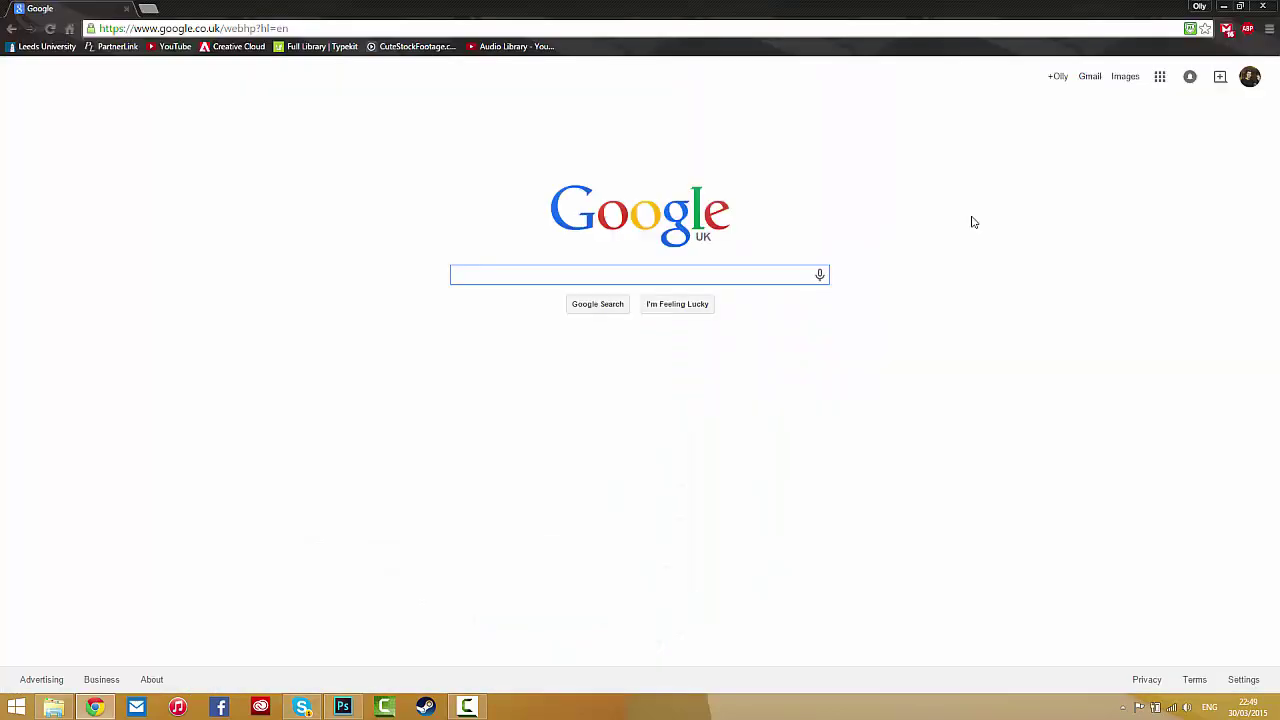
Search Google Images for 'stupid pics of morgan freeman' and open a GIF result on its own page
type("stupid pics of morgan freeman")
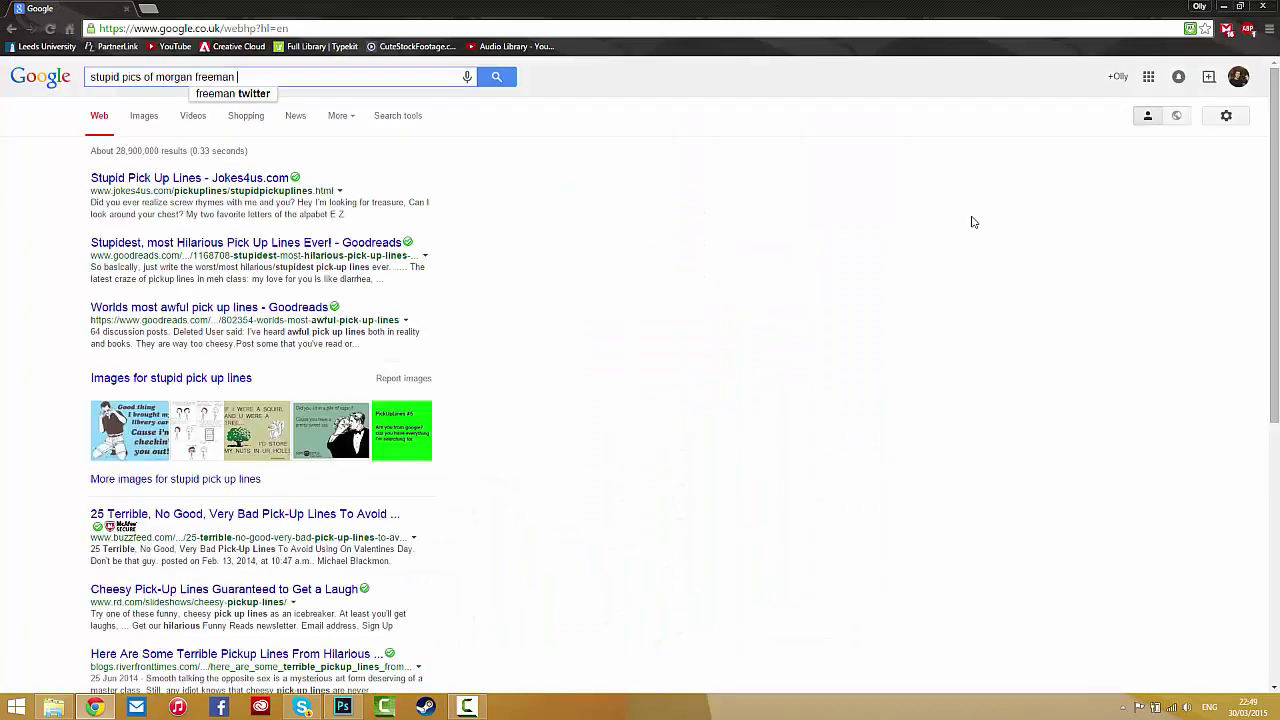
key("Return")
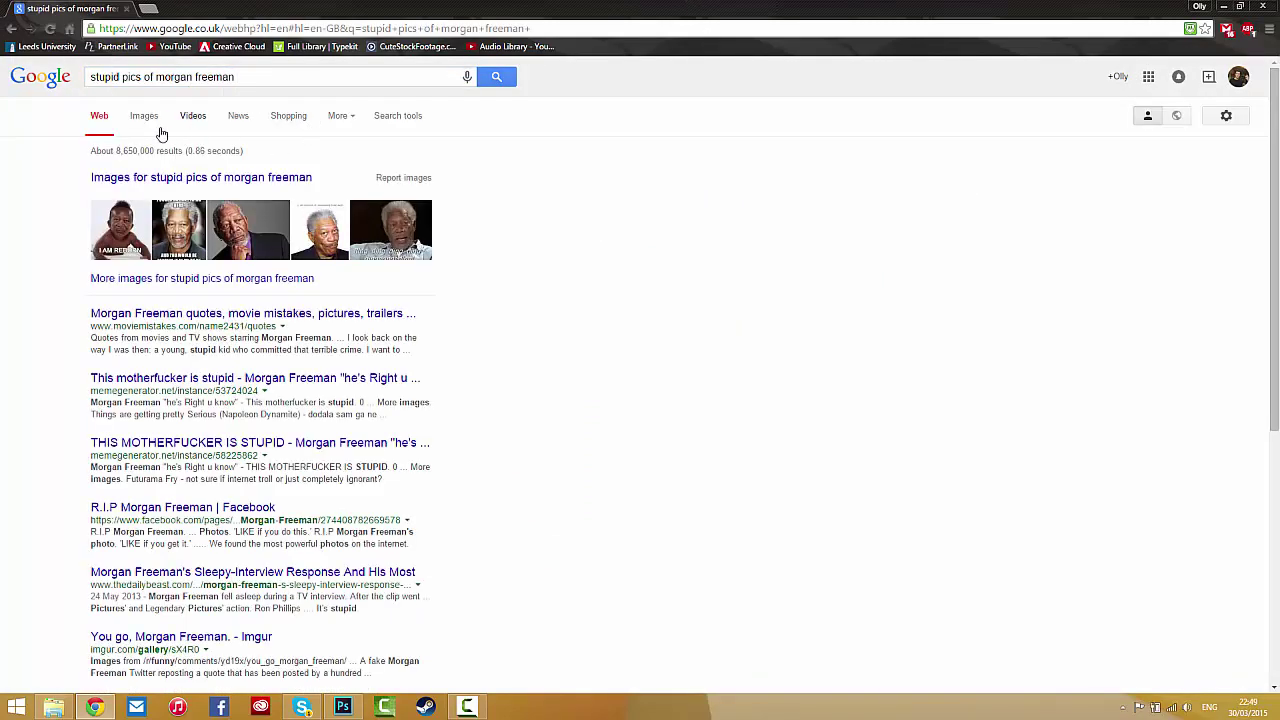
left_click(150, 118)
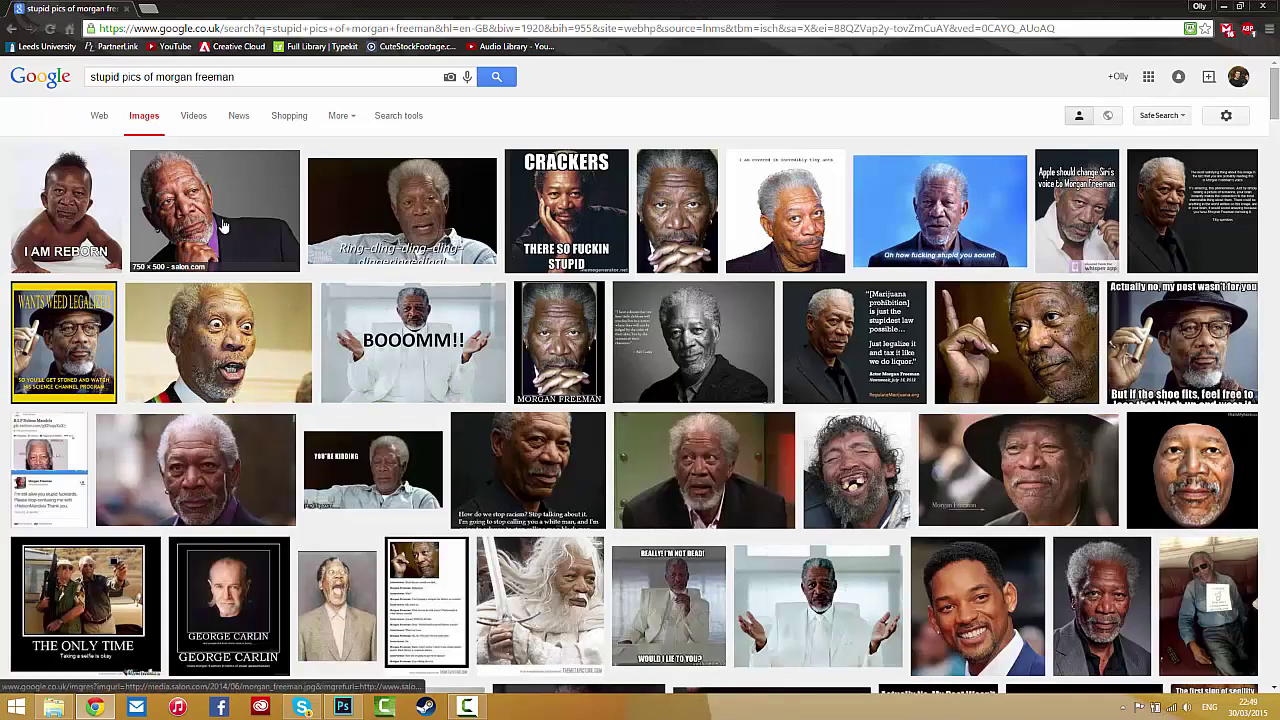
left_click(860, 470)
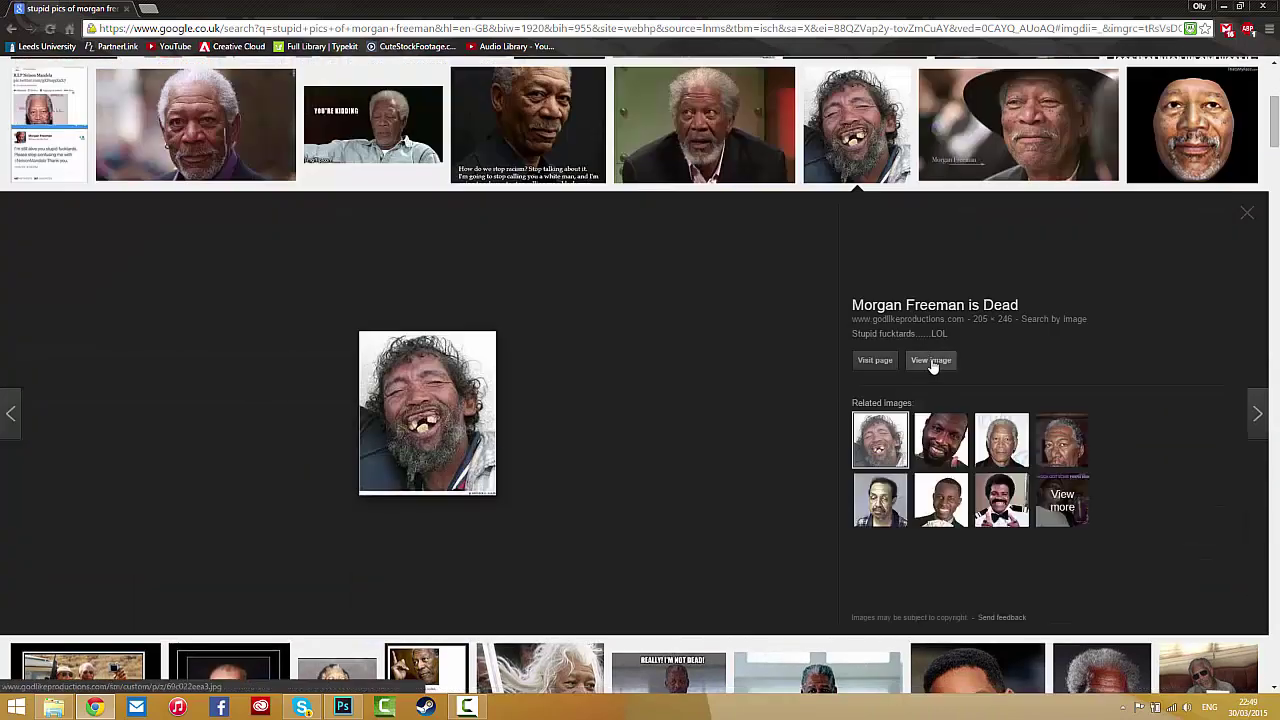
left_click(930, 362)
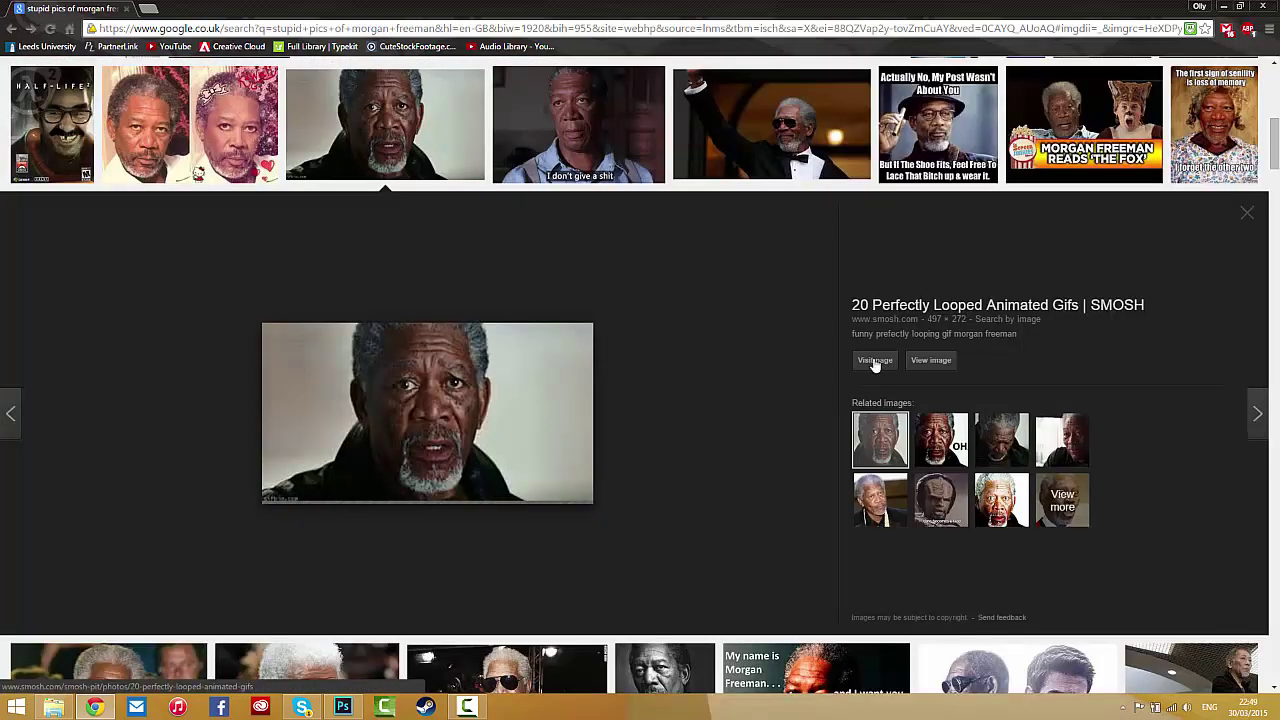
left_click(931, 360)
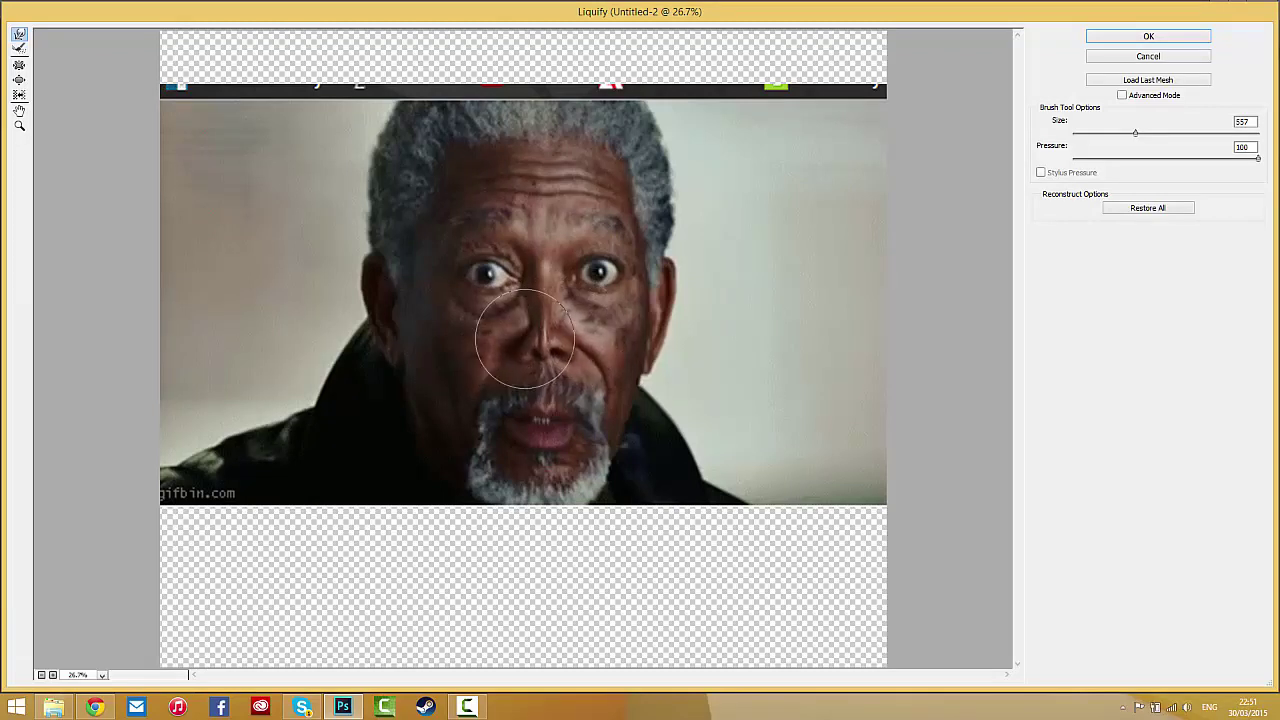
Warp both of Morgan Freeman's eyes into huge bulges with the Liquify brush
mouse_move(509, 366)
left_mouse_down()
mouse_move(498, 255)
mouse_move(472, 273)
mouse_move(627, 271)
left_mouse_up()
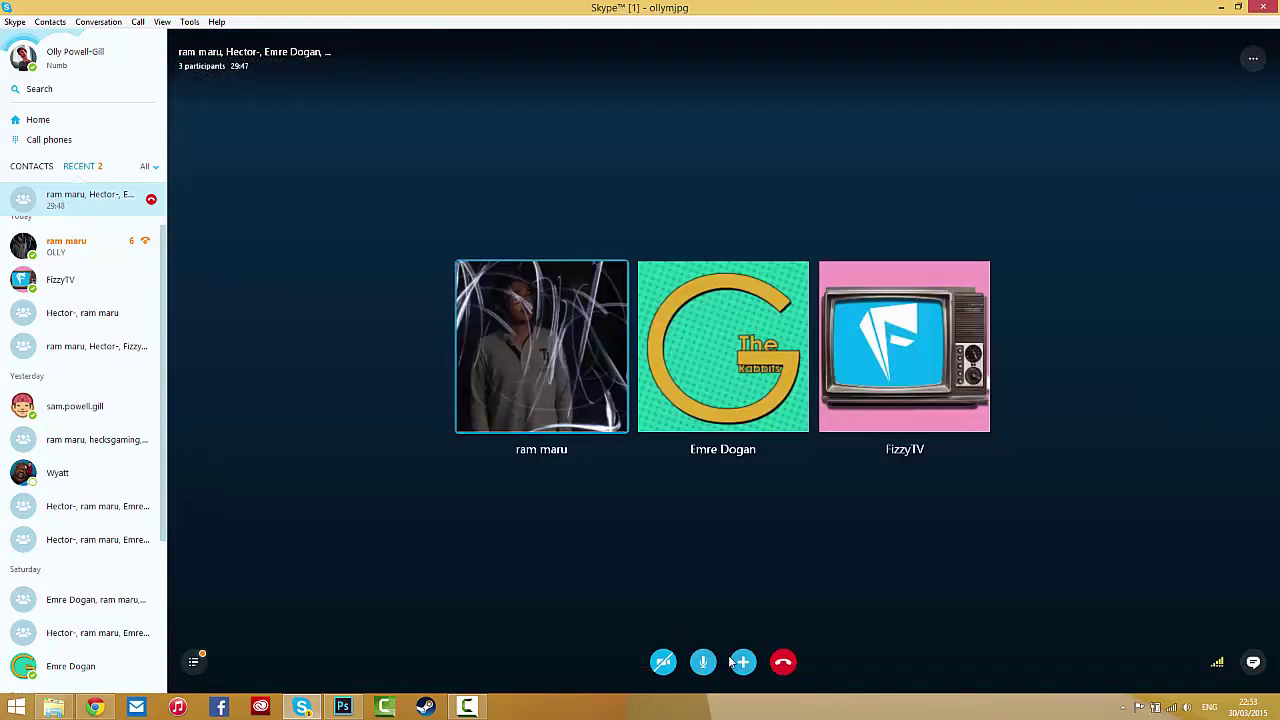
Share the screen in the Skype call and return to the group conversation
left_click(745, 663)
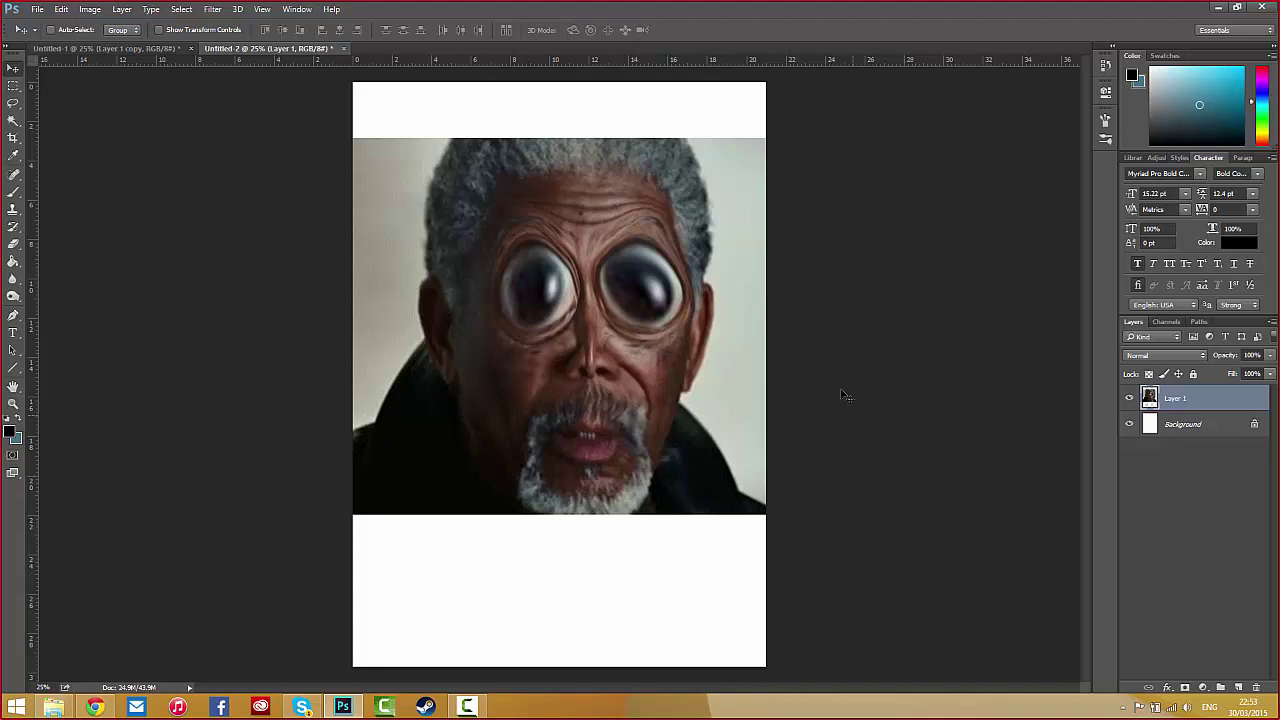
left_click(302, 707)
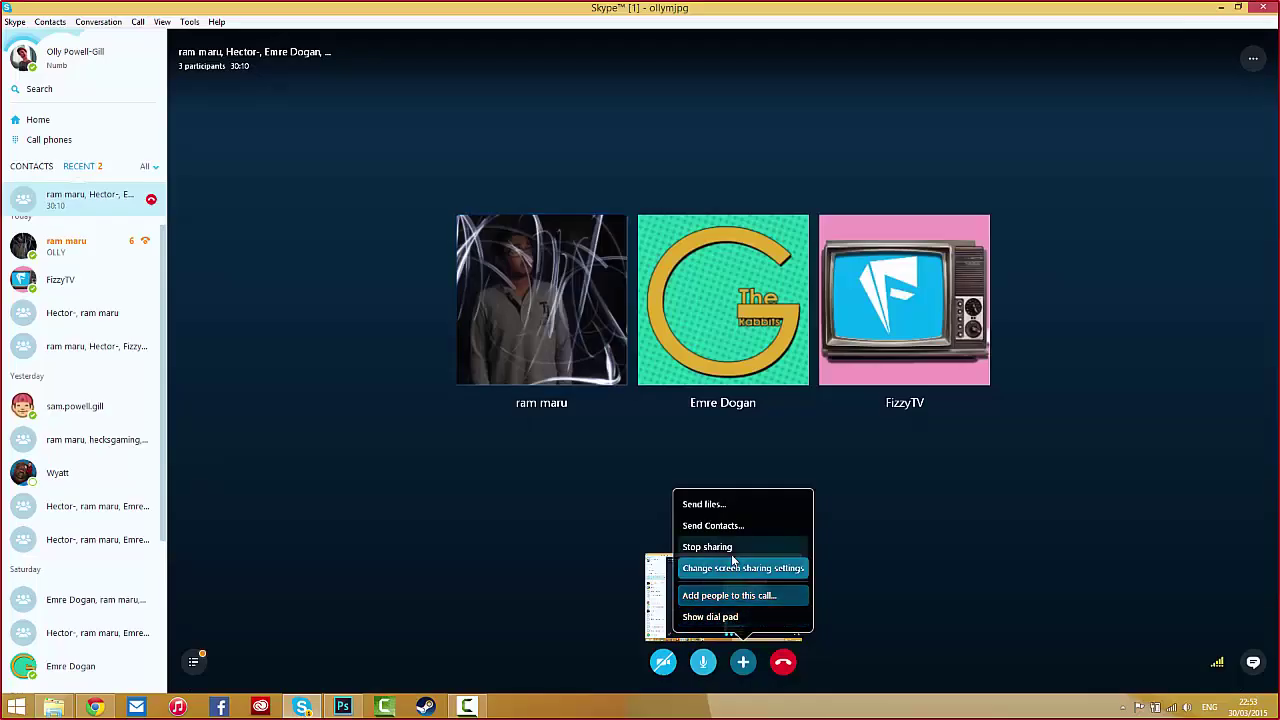